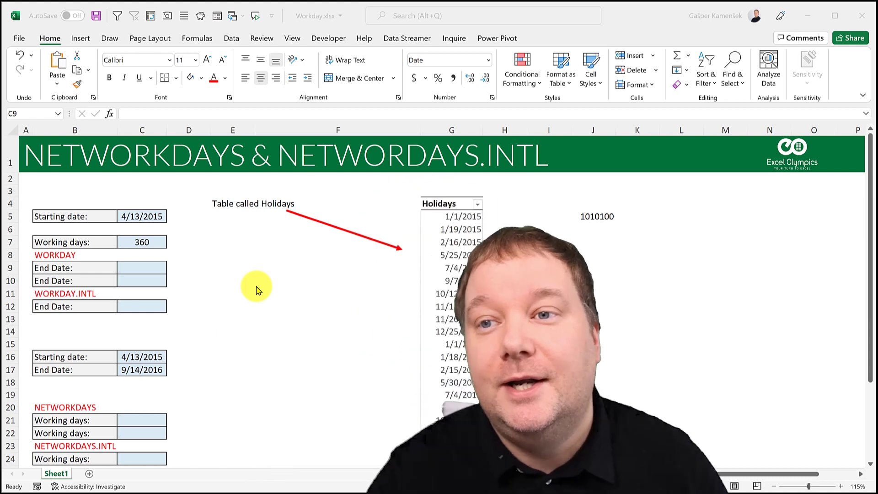
# - From End Date cell C9, point out the starting date in C5 and the 360 working days in C7
pyautogui.click(137, 267)
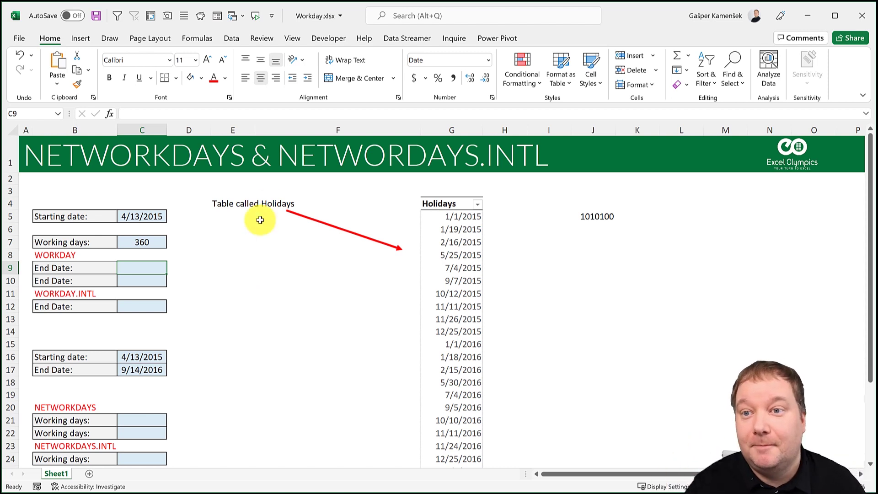
pyautogui.click(150, 267)
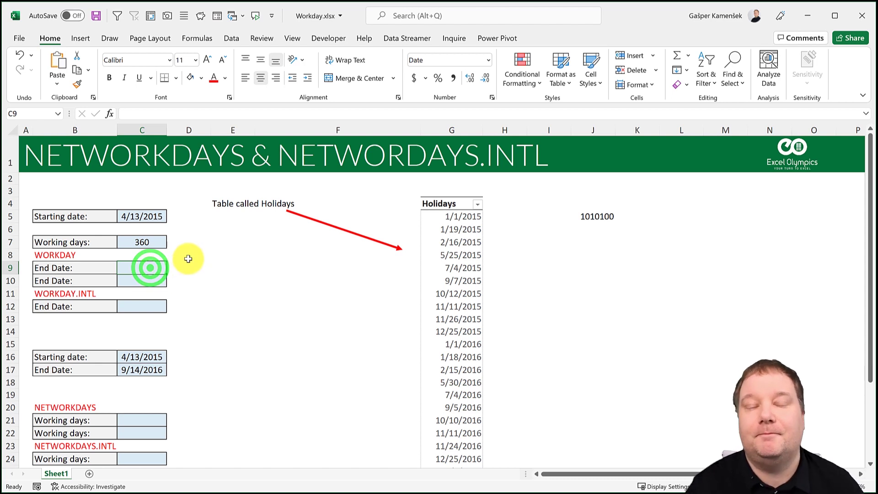
pyautogui.click(149, 216)
pyautogui.click(153, 242)
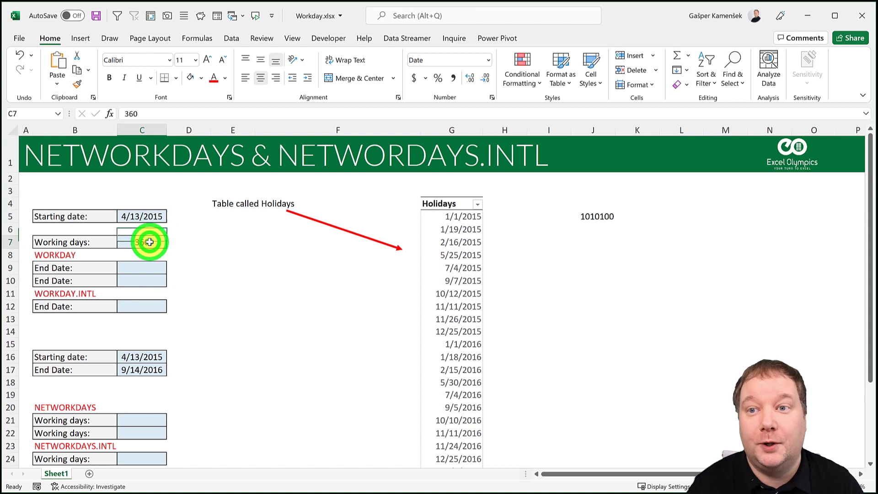
pyautogui.click(157, 215)
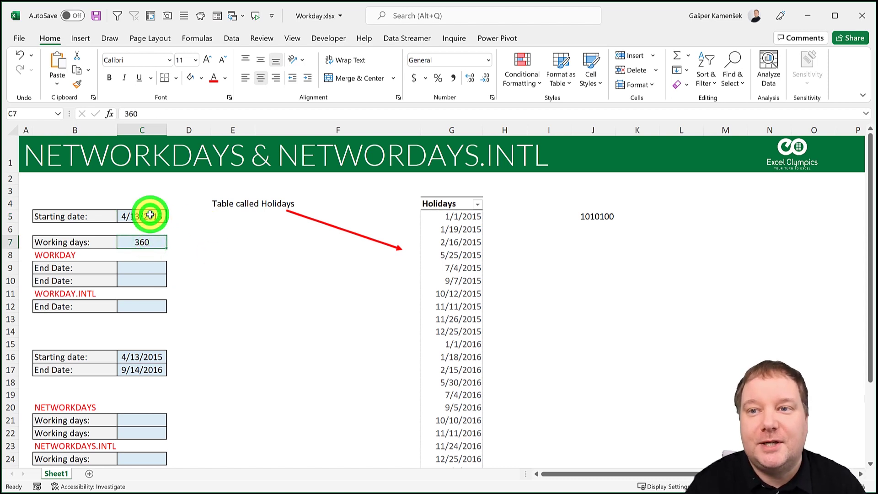
pyautogui.click(152, 242)
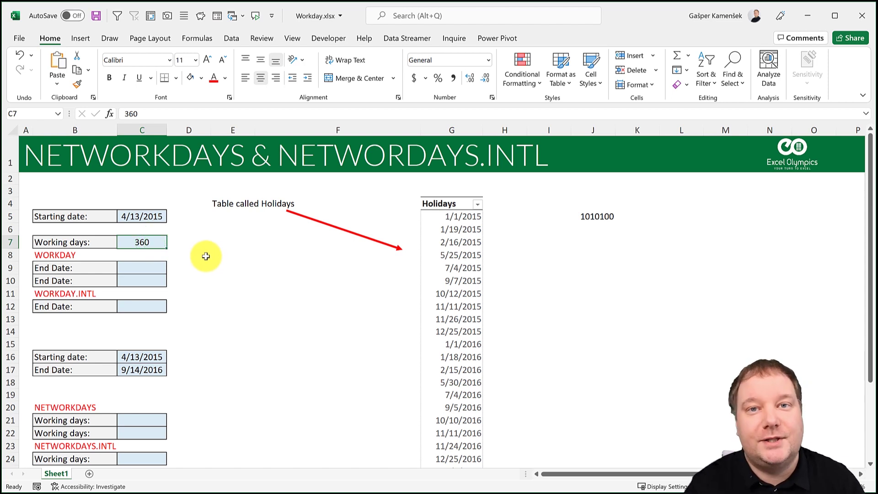
pyautogui.click(136, 267)
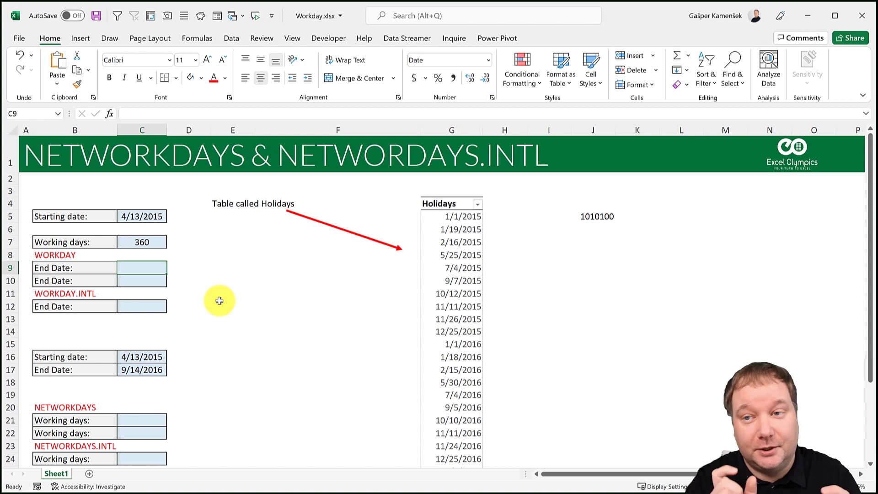
# - Enter =WORKDAY(C5,C7) in C9, returning an end date of 8/29/2016
pyautogui.write('=works')
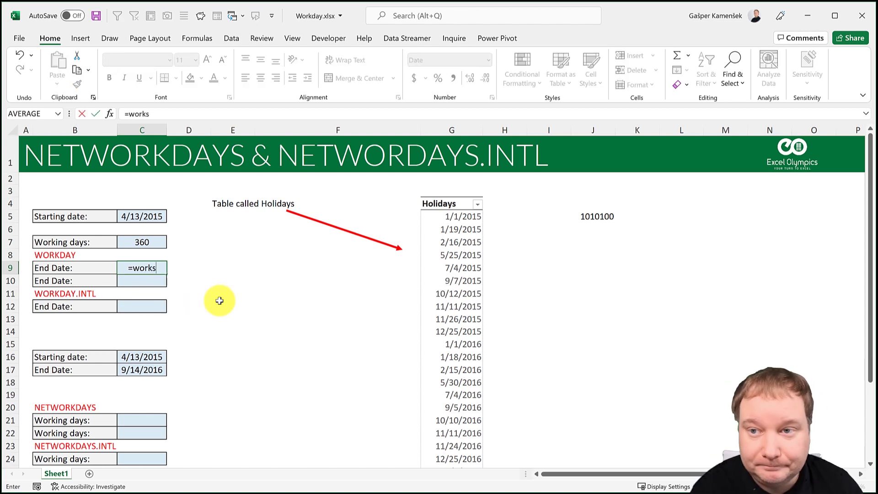
pyautogui.press('BackSpace')
pyautogui.write('da')
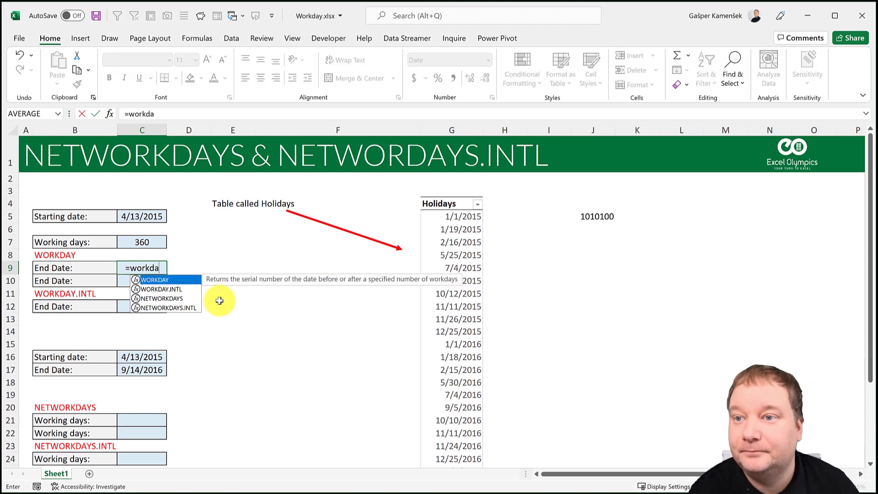
pyautogui.press('Tab')
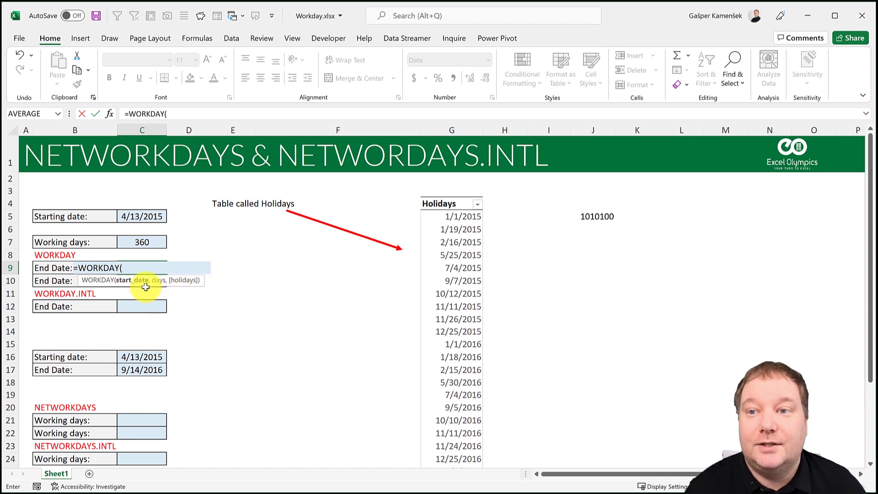
pyautogui.click(146, 219)
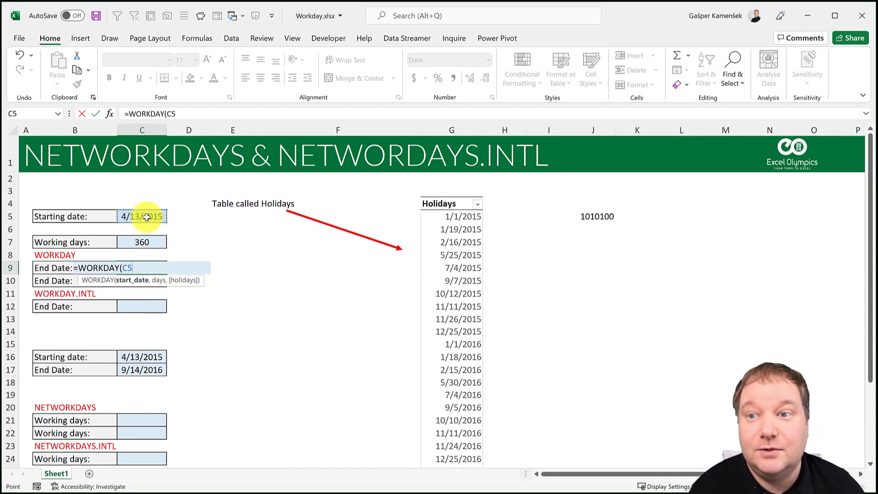
pyautogui.write(',')
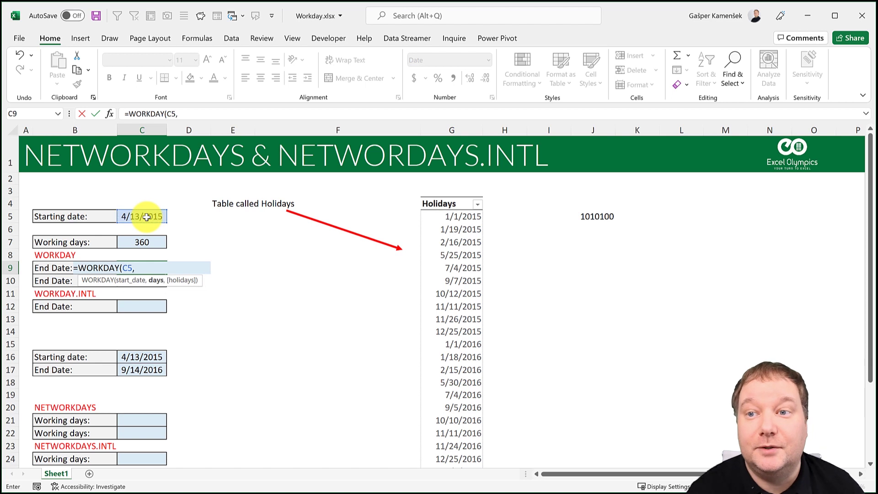
pyautogui.click(149, 243)
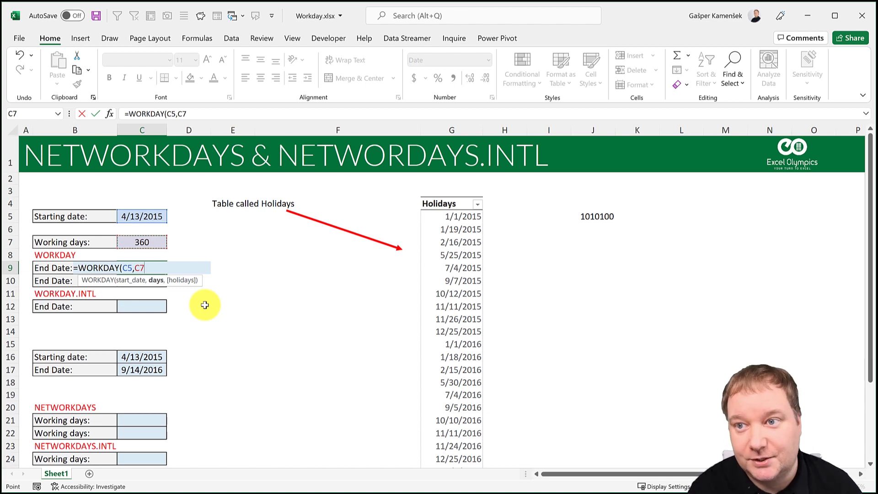
pyautogui.write(')')
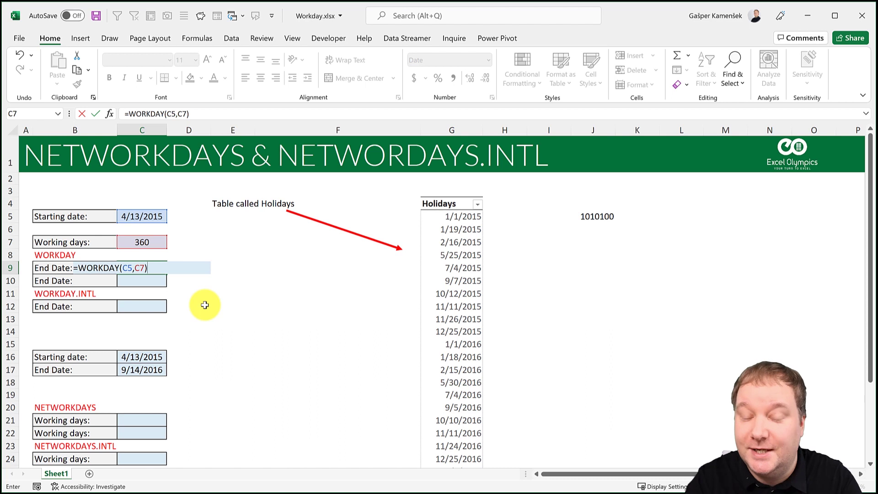
pyautogui.press('Return')
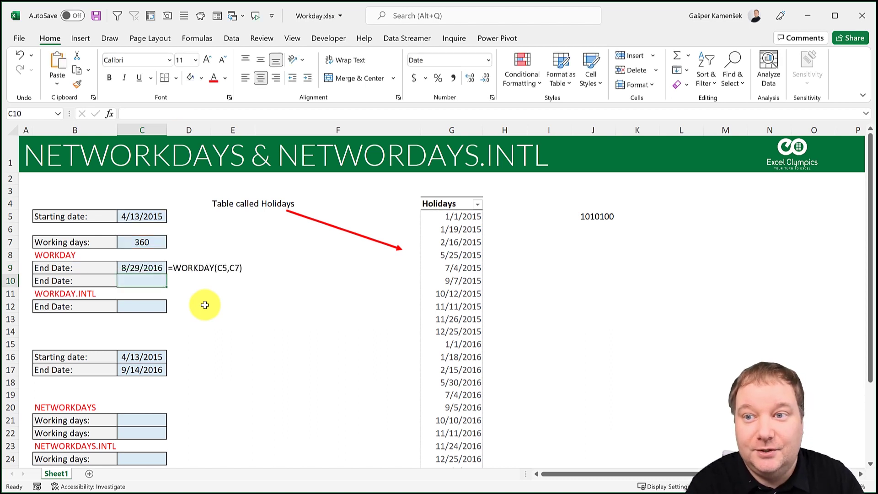
pyautogui.press('Up')
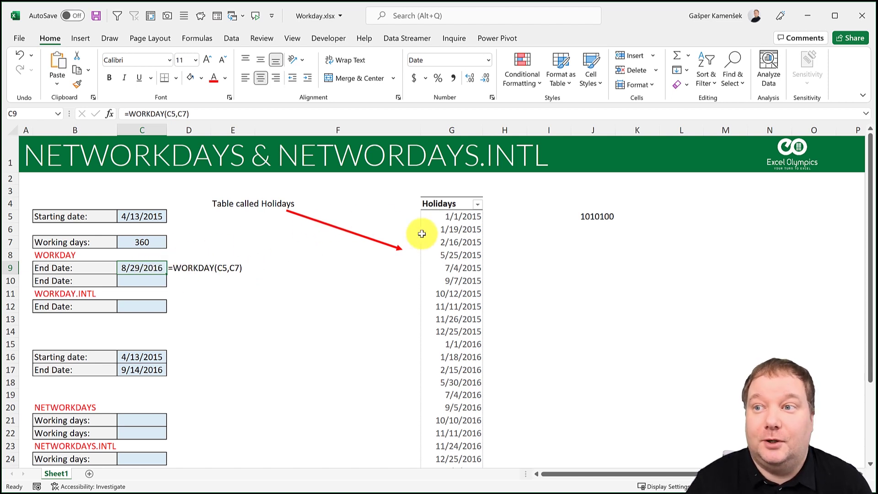
# - Copy the WORKDAY formula into C10 and add holidays[Holidays] as the third argument, giving 9/14/2016
pyautogui.click(141, 280)
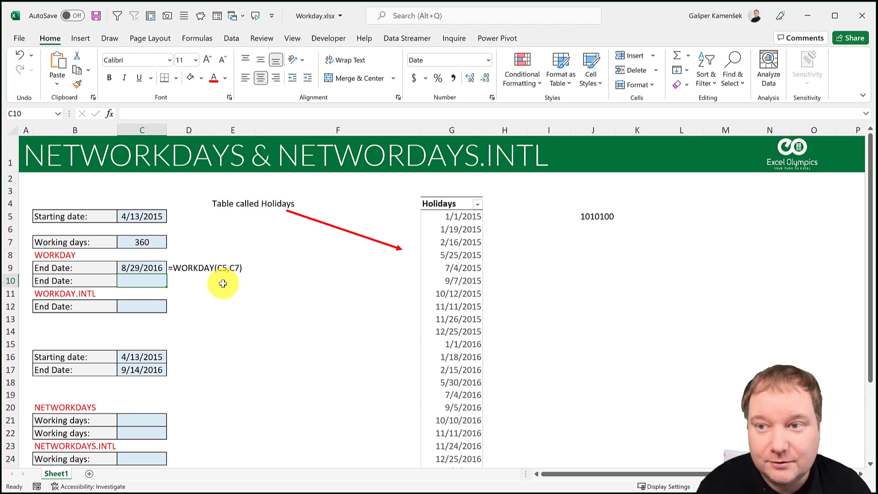
pyautogui.hotkey('ctrl', 'v')
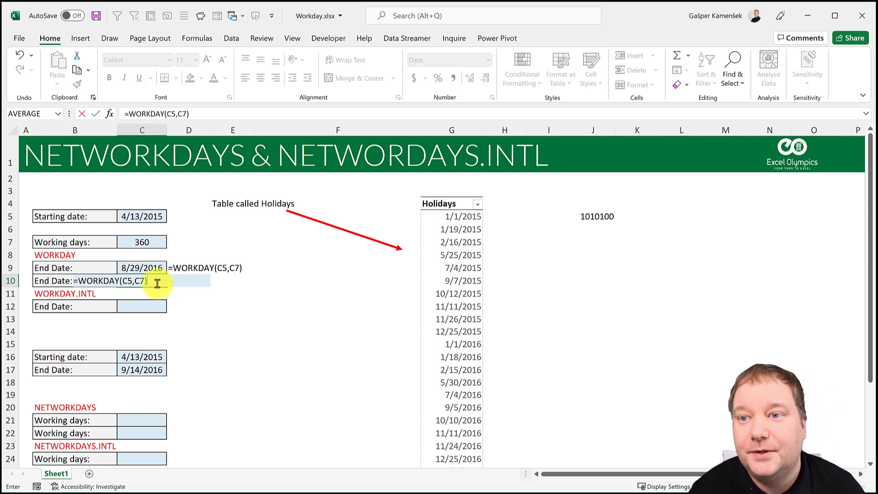
pyautogui.click(144, 280)
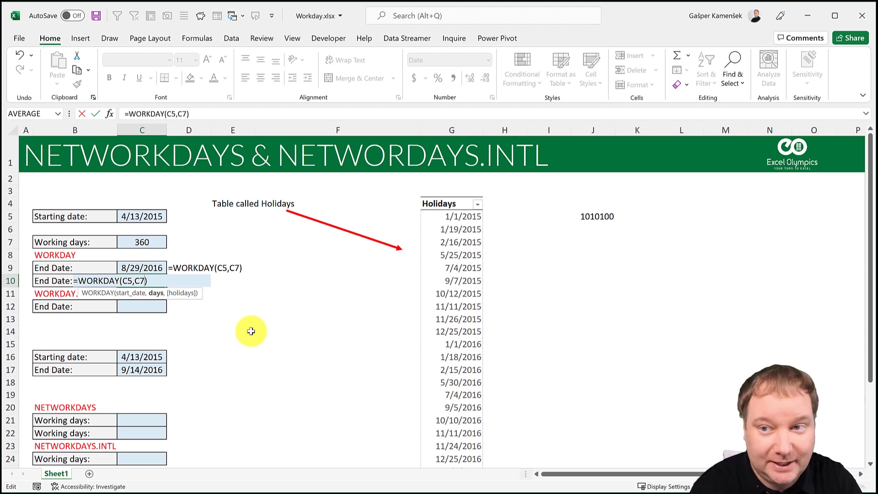
pyautogui.write(',')
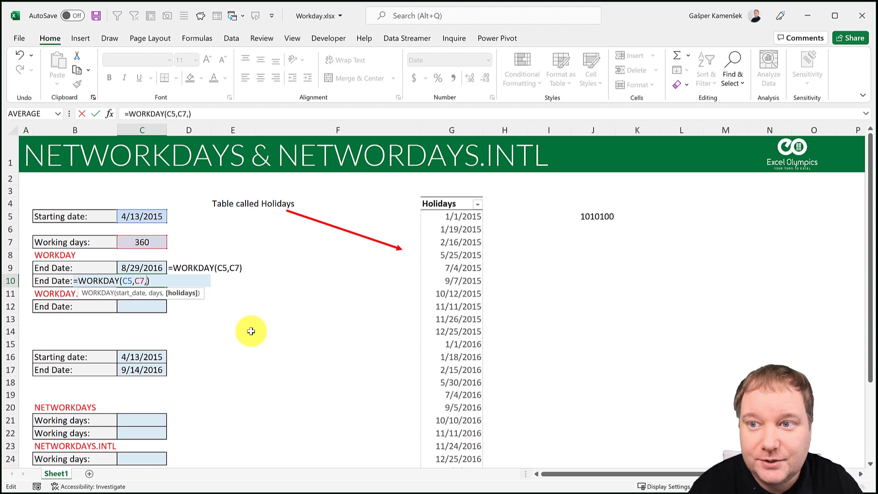
pyautogui.click(445, 195)
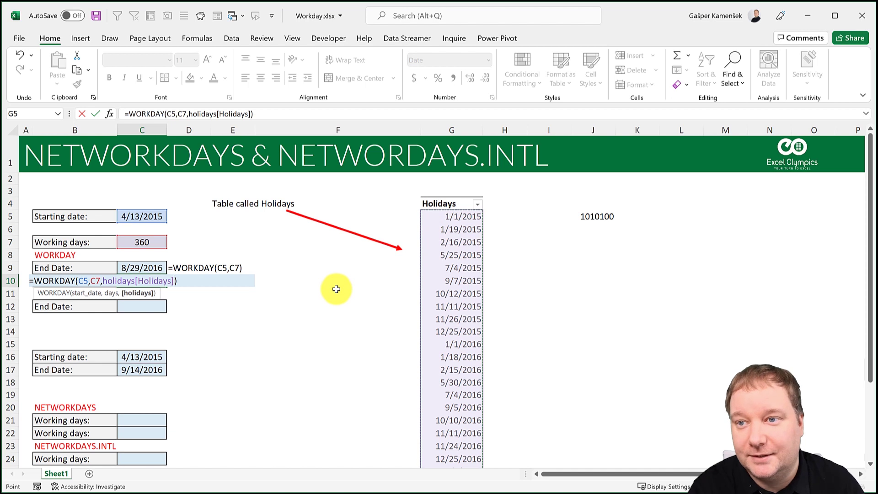
pyautogui.press('Return')
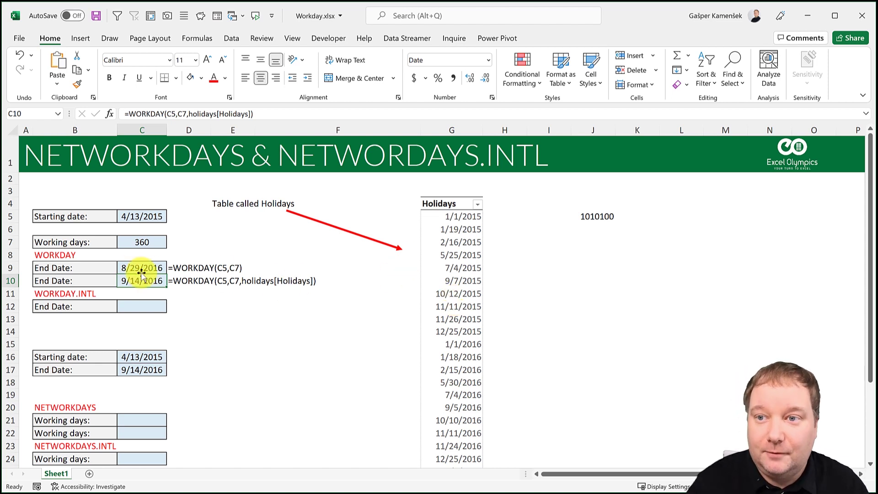
# - Compare the two End Date results against the 4/13/2015 start date and 360 working days
pyautogui.moveTo(148, 267); pyautogui.dragTo(145, 280)
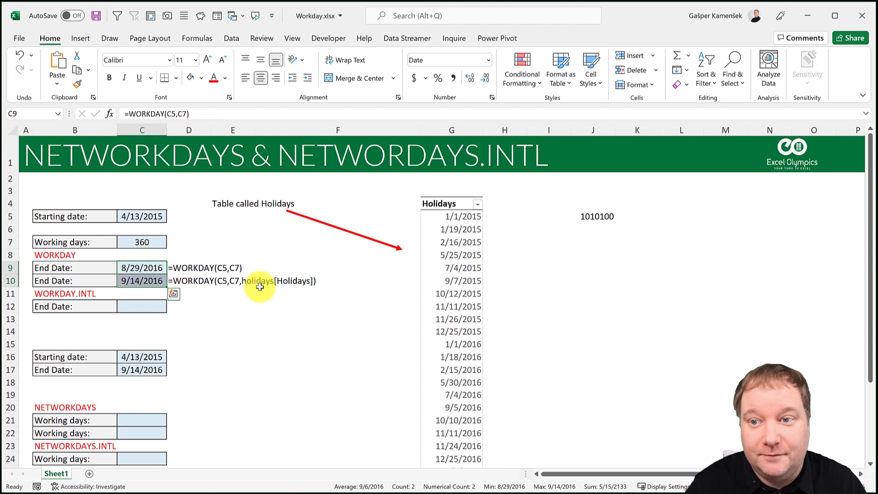
pyautogui.click(157, 419)
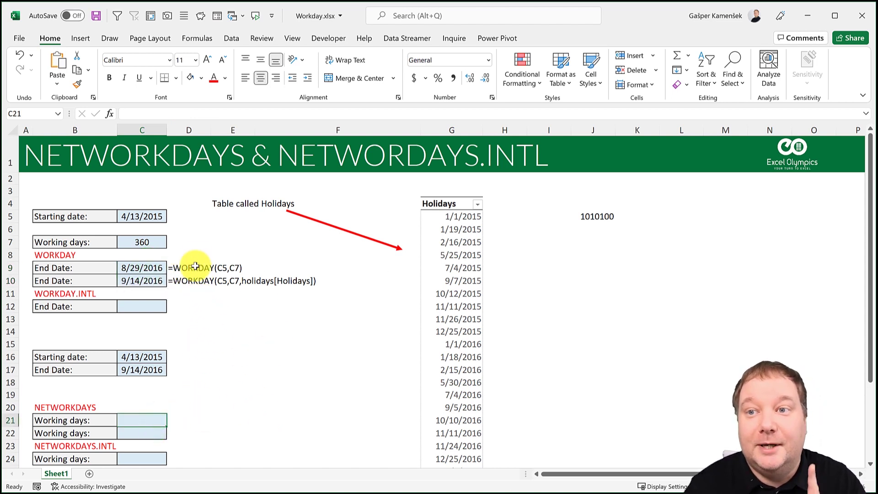
pyautogui.click(137, 216)
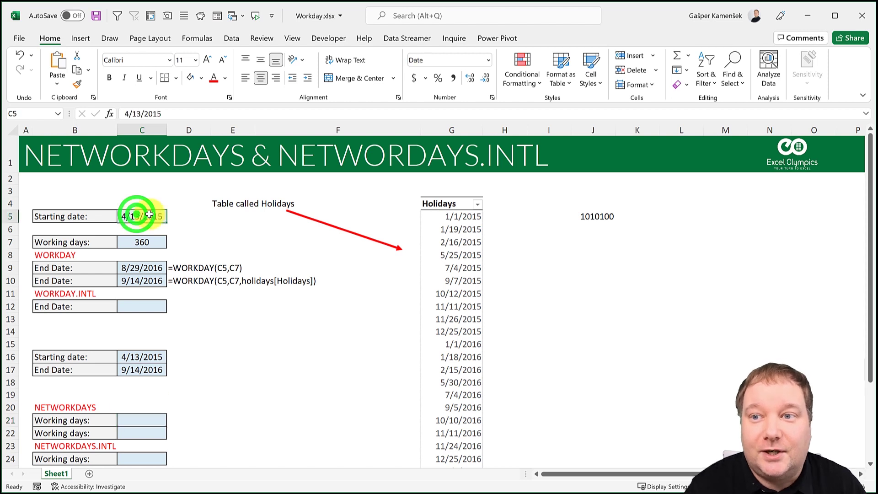
pyautogui.click(145, 267)
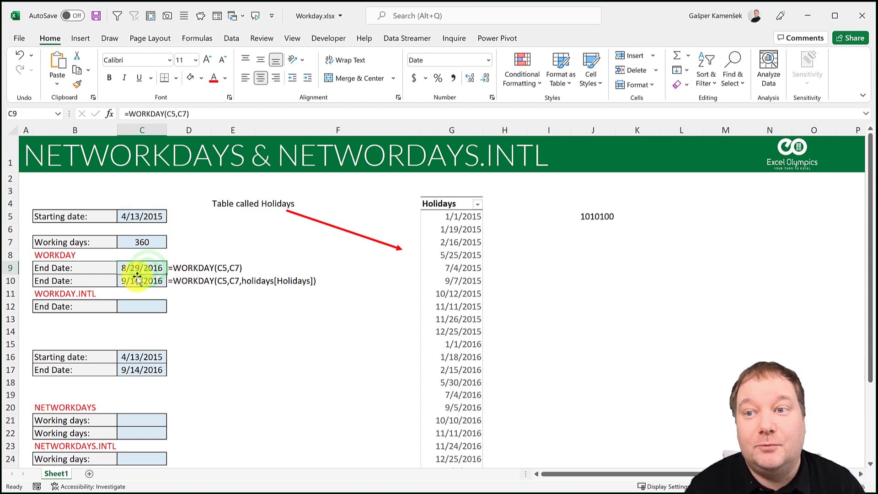
pyautogui.click(141, 241)
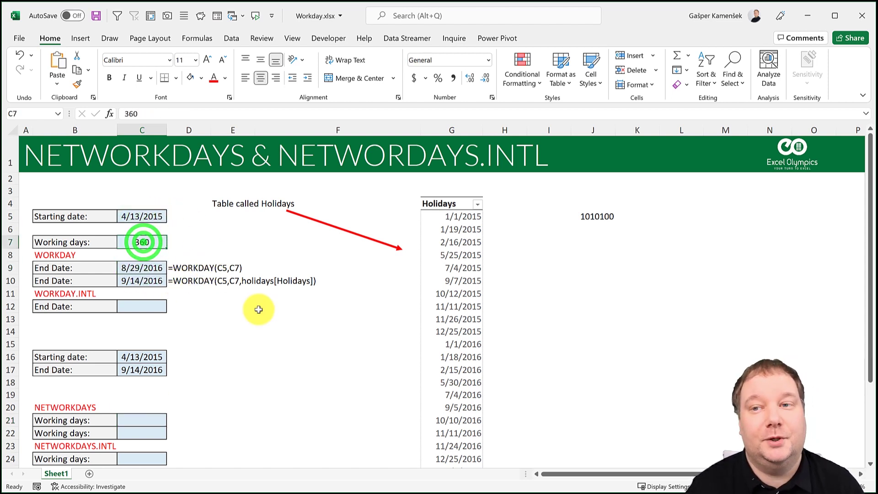
# - Enter =NETWORKDAYS(C16,C17) in C21, counting 373 working days
pyautogui.click(131, 417)
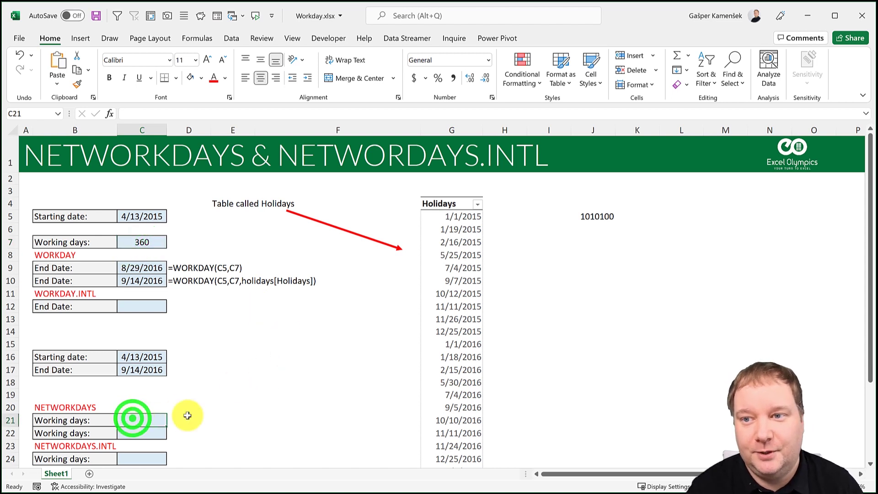
pyautogui.write('=N')
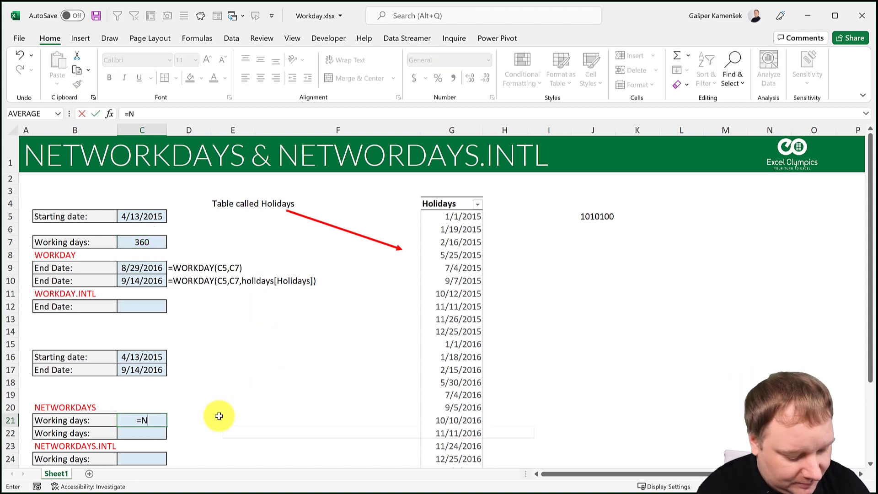
pyautogui.write('ETWO')
pyautogui.press('Tab')
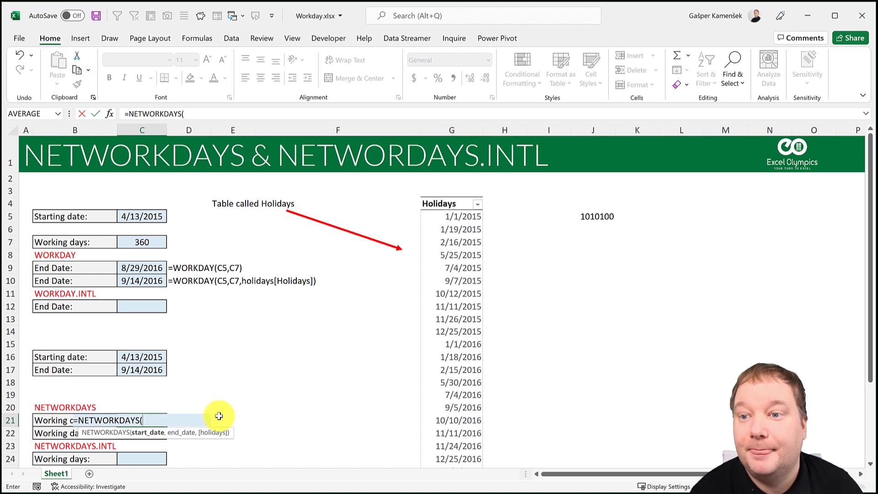
pyautogui.click(155, 357)
pyautogui.write(',')
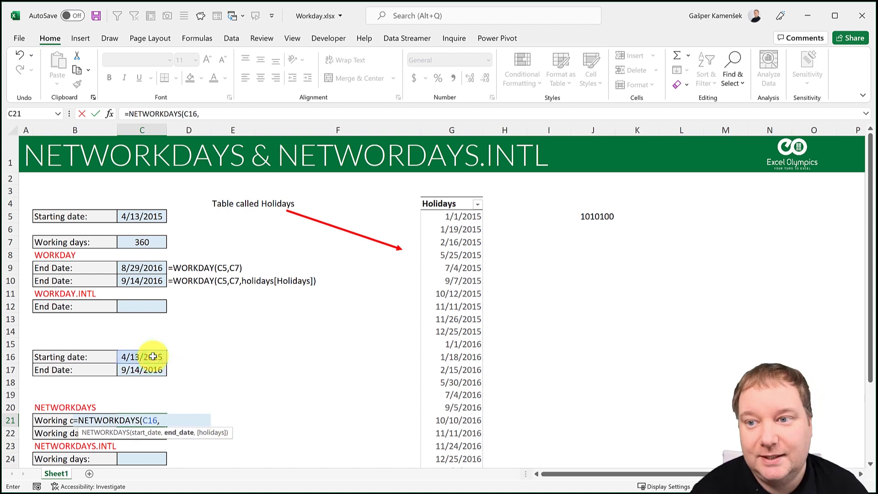
pyautogui.click(148, 370)
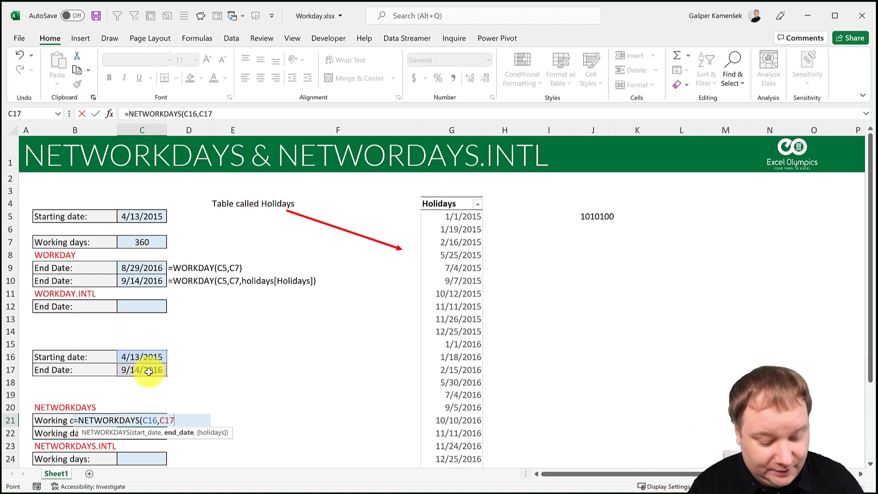
pyautogui.write(')')
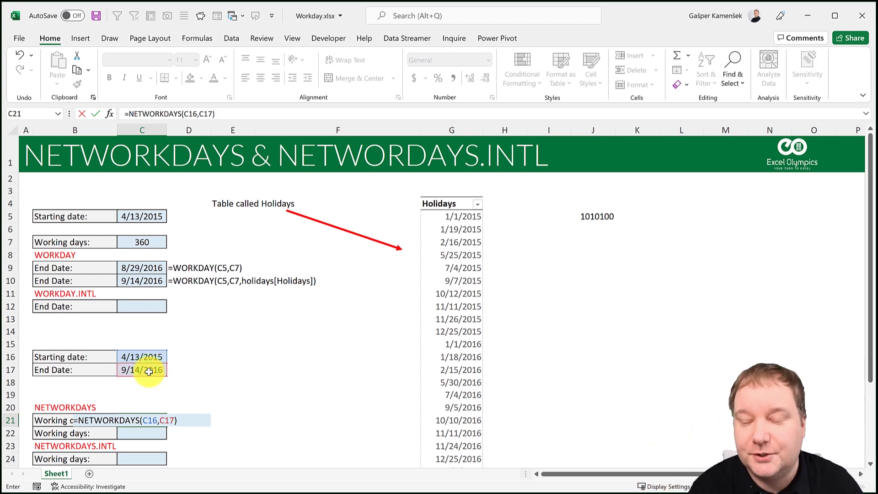
pyautogui.hotkey('ctrl', 'Return')
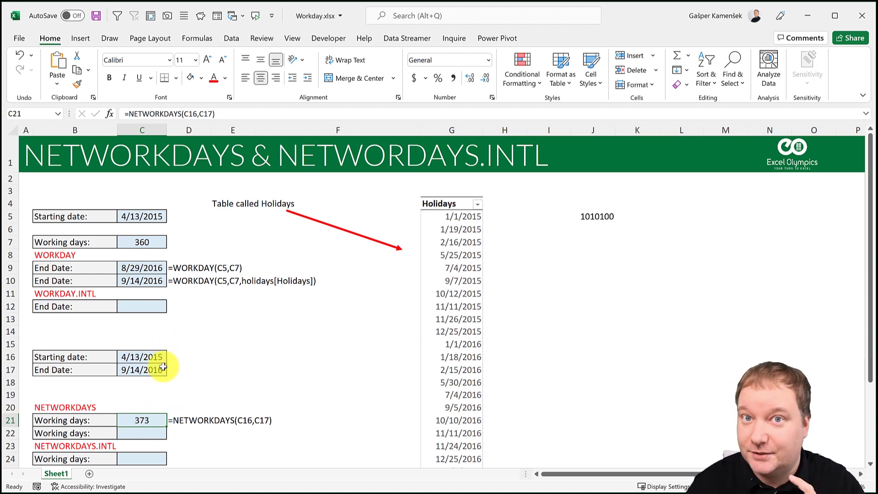
# - Copy the formula into C22 and add holidays[Holidays], counting 361 working days
pyautogui.click(153, 434)
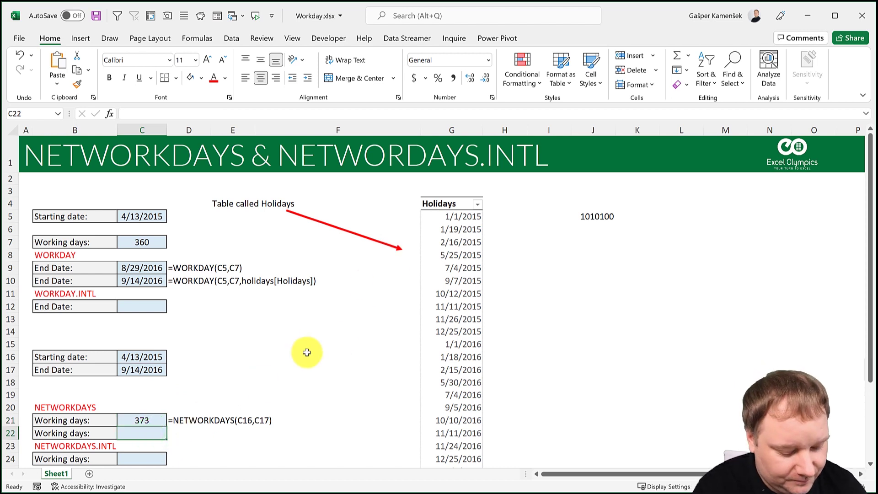
pyautogui.hotkey('ctrl', "'")
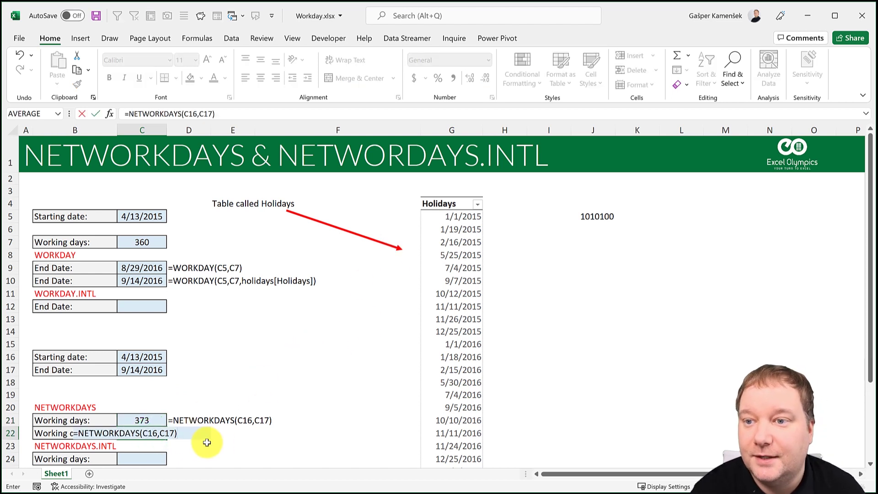
pyautogui.click(175, 433)
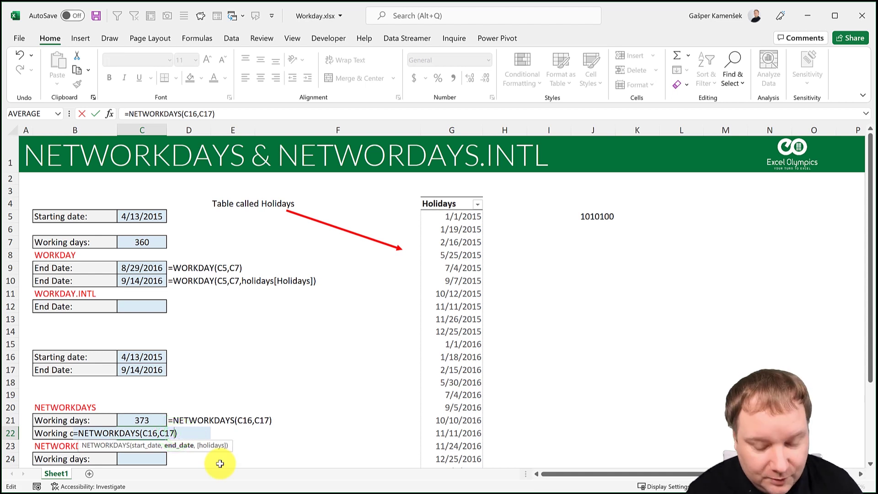
pyautogui.write(',')
pyautogui.click(455, 196)
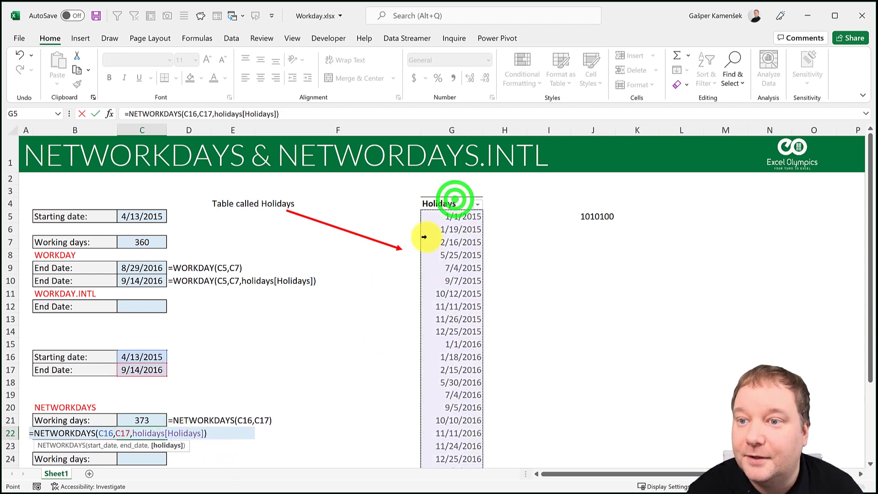
pyautogui.press('Return')
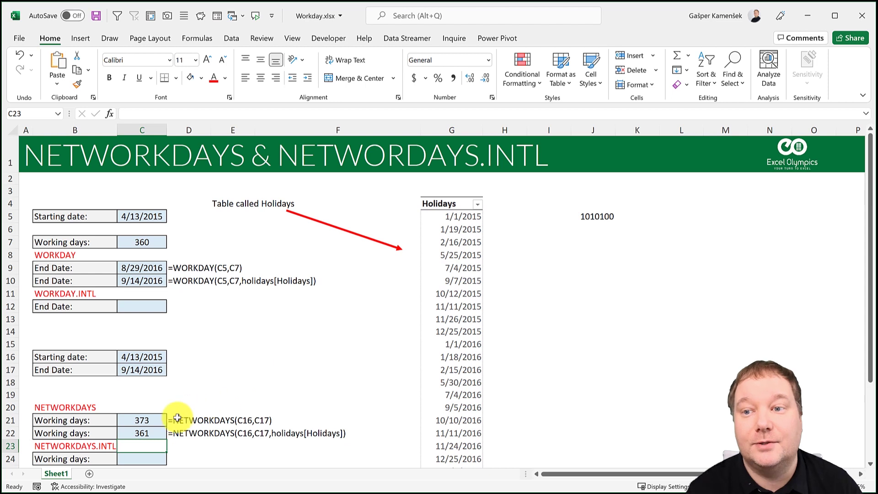
pyautogui.click(140, 432)
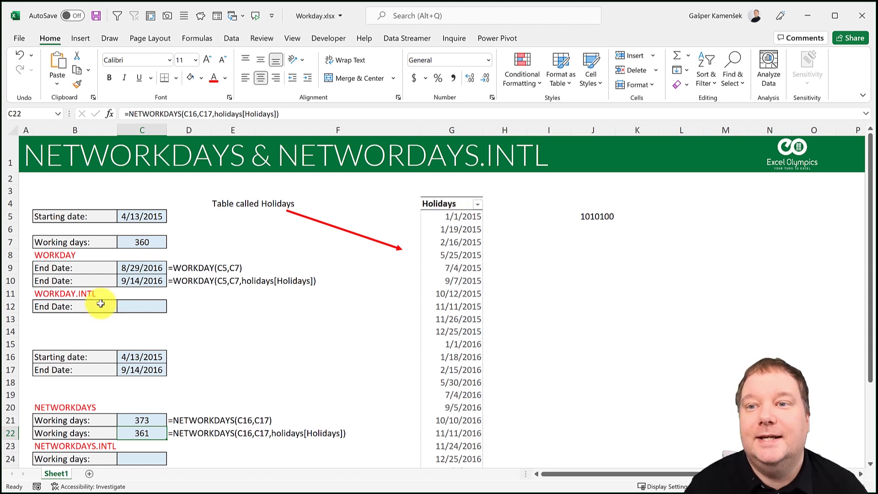
pyautogui.click(79, 295)
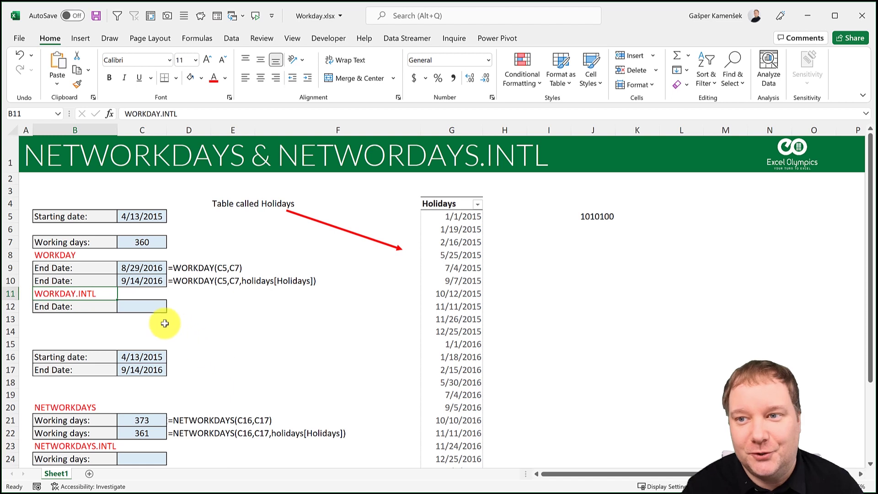
pyautogui.click(145, 305)
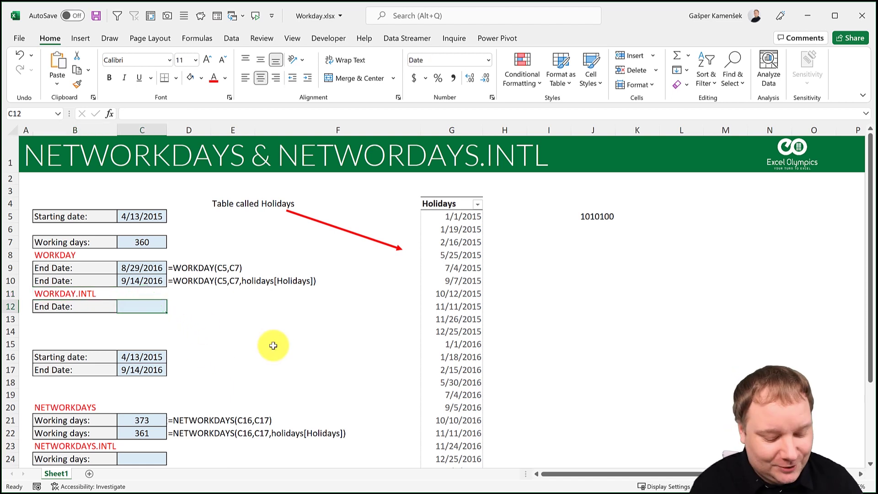
# - Type =WORKDAY.INTL(C5,C7,,holidays[Holidays]) in C12 and place the cursor at the empty weekend argument
pyautogui.write('=WORK')
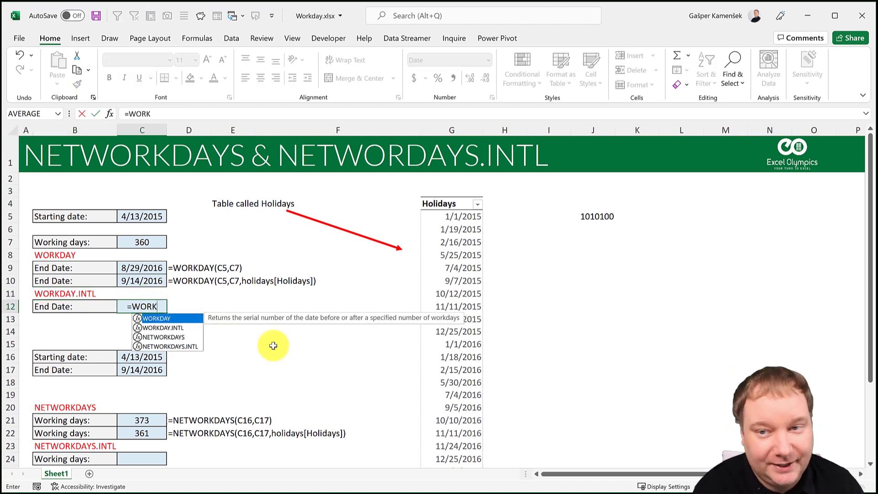
pyautogui.press('Down')
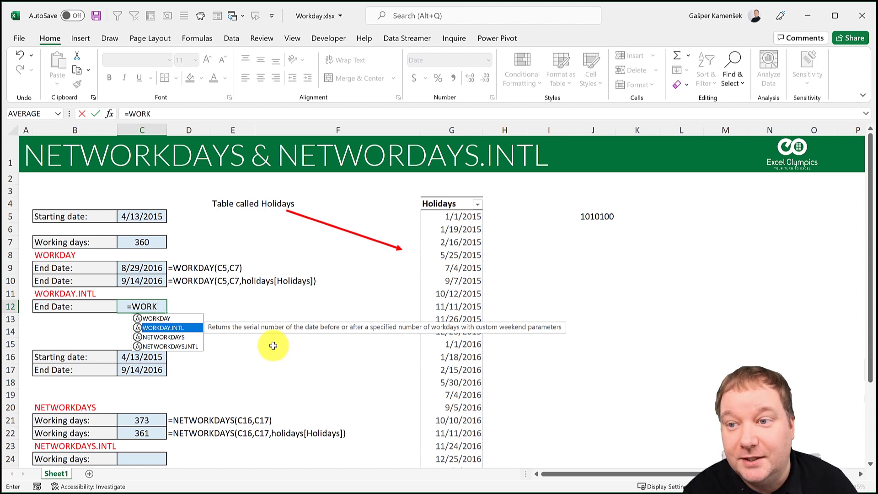
pyautogui.press('Tab')
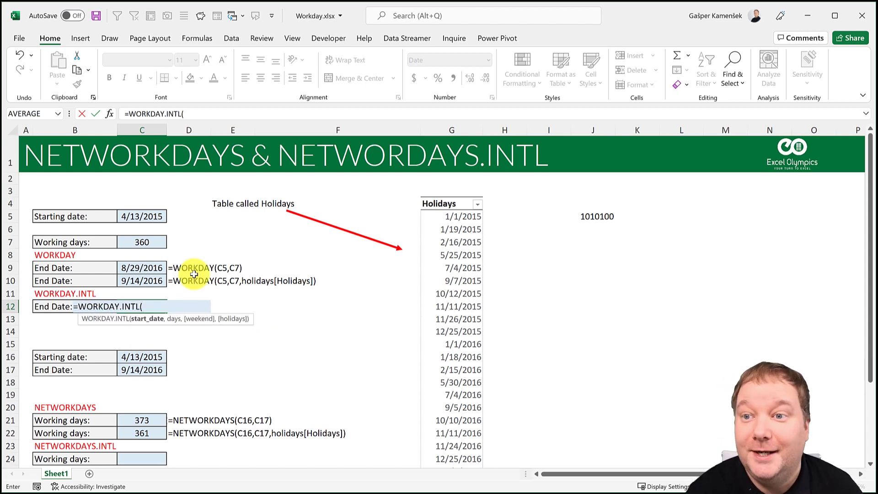
pyautogui.click(153, 216)
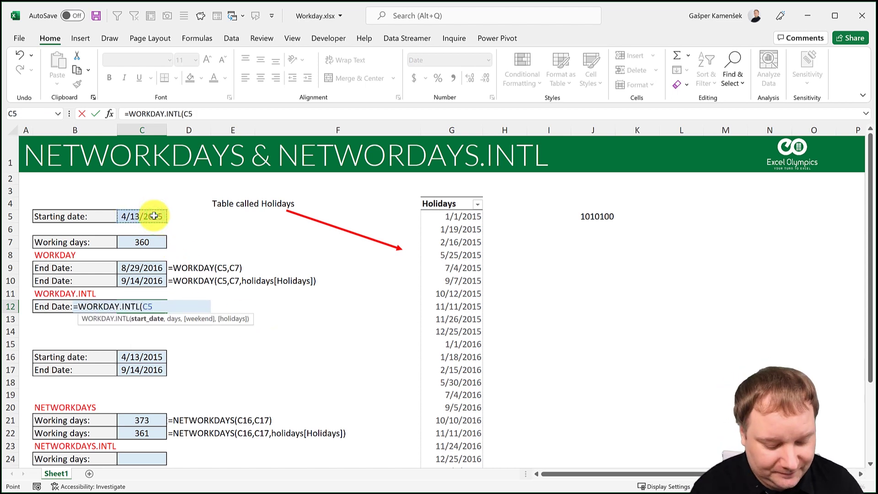
pyautogui.write(',')
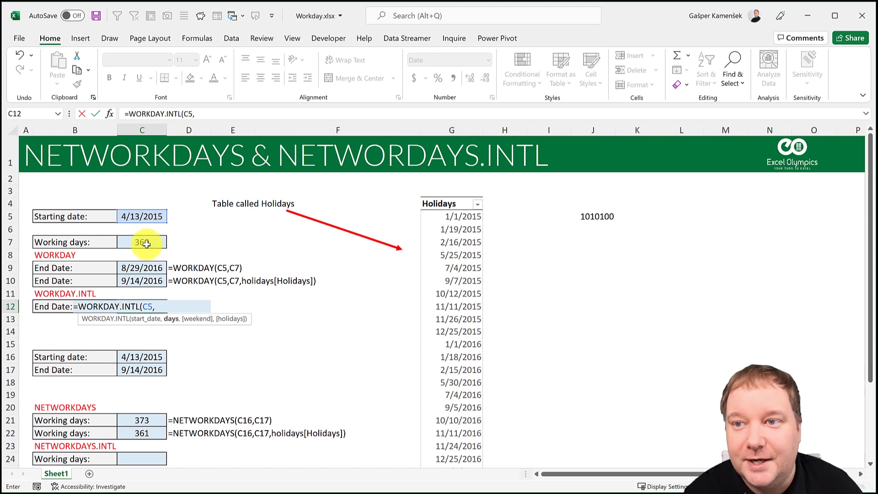
pyautogui.click(146, 244)
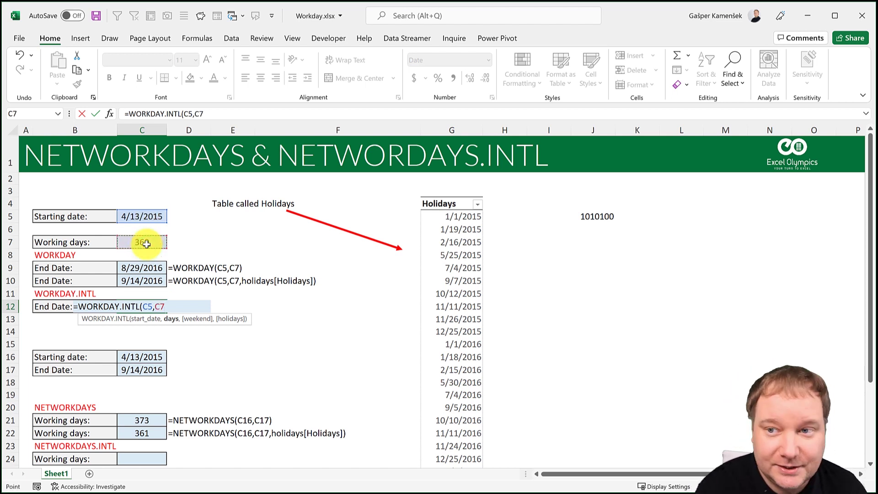
pyautogui.write(',')
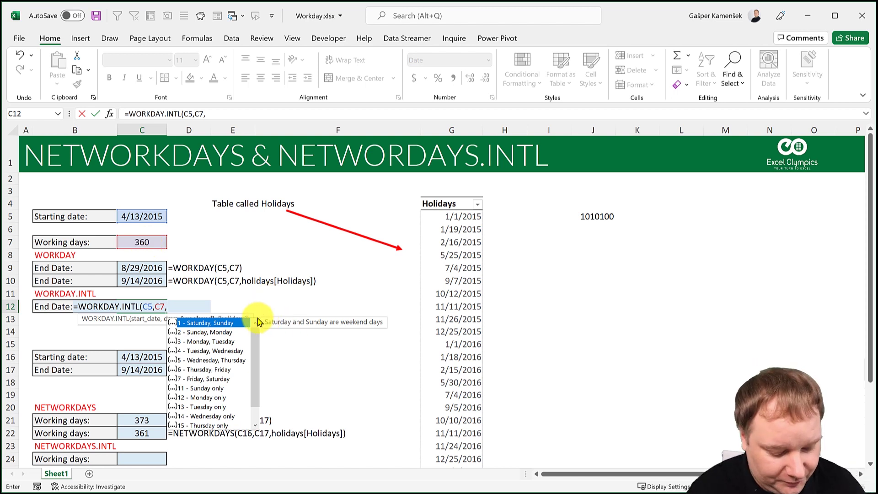
pyautogui.write(',')
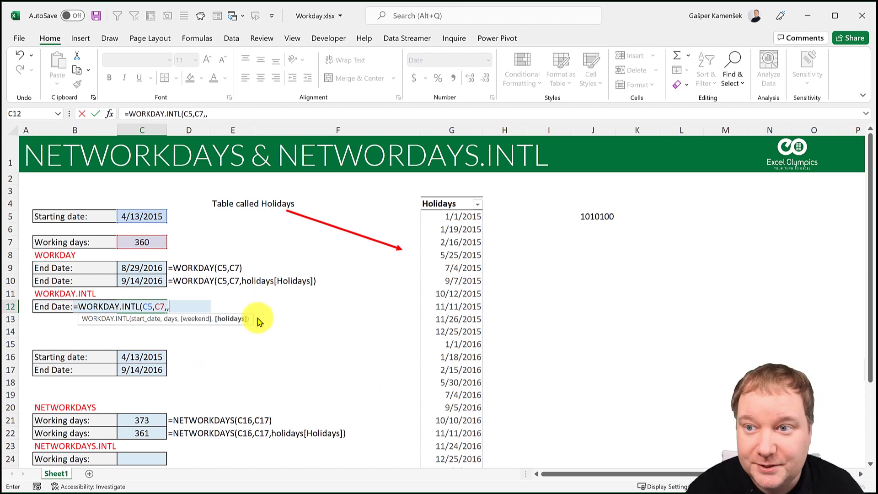
pyautogui.click(456, 202)
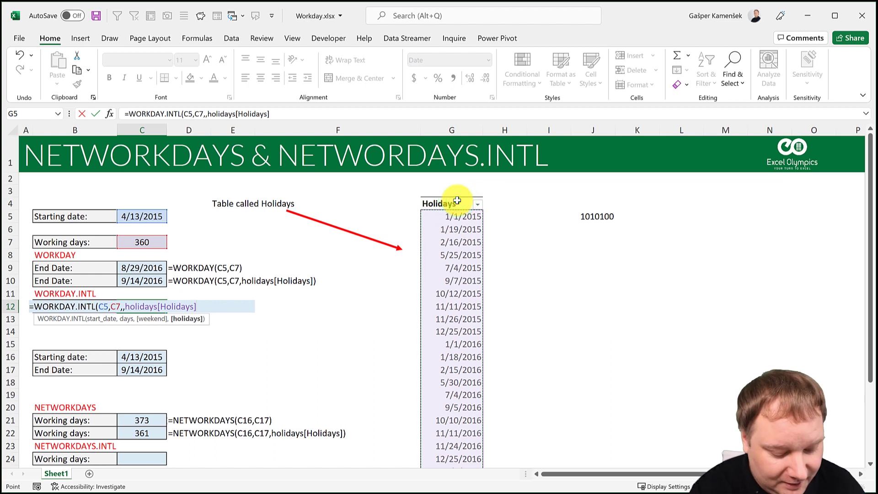
pyautogui.write(')')
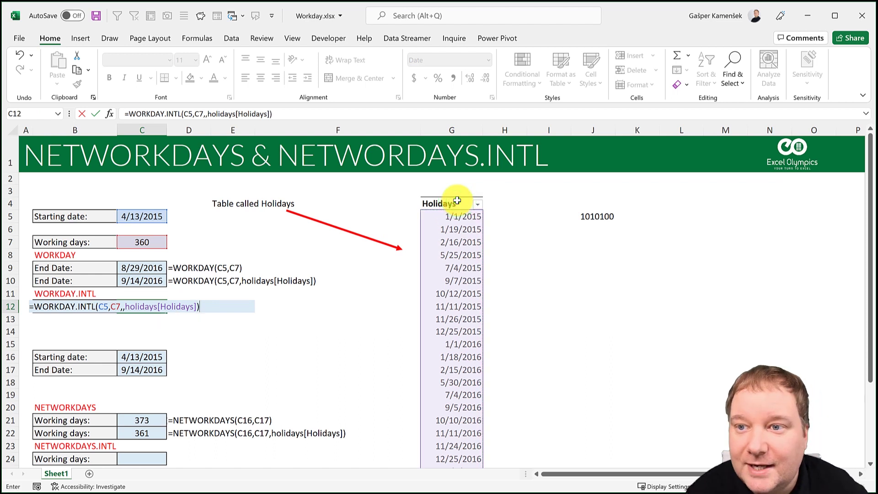
pyautogui.click(122, 307)
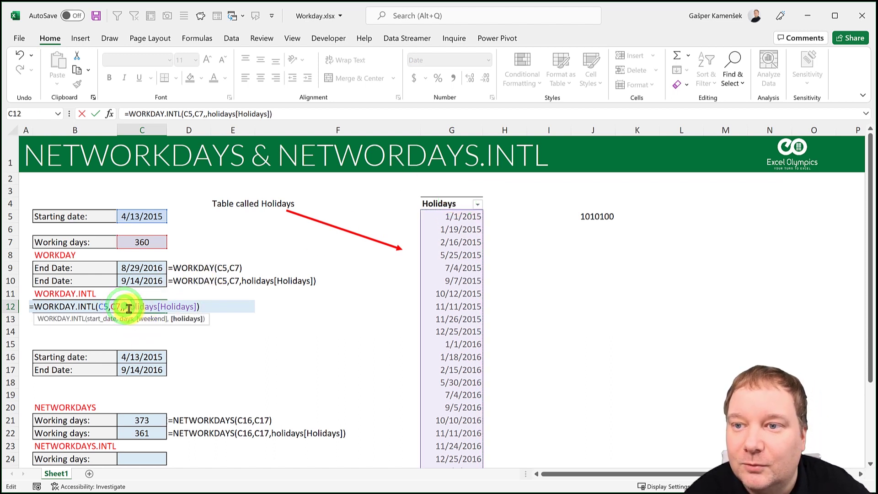
pyautogui.click(122, 307)
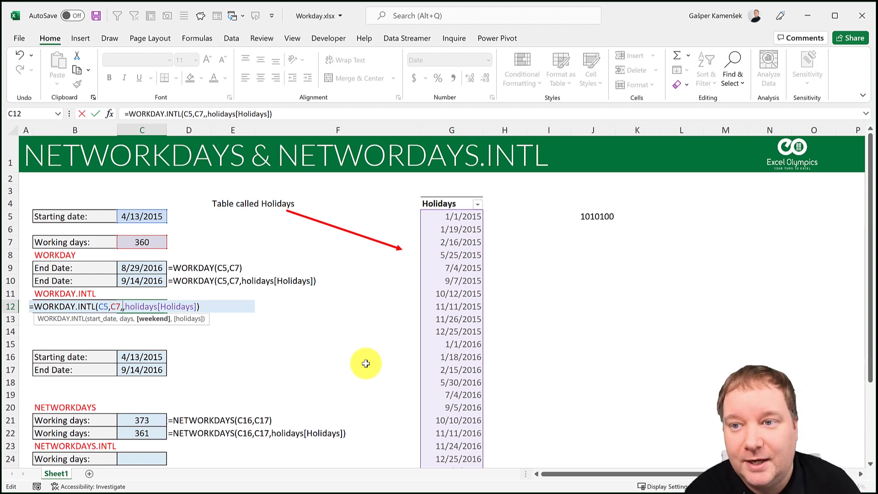
# - Enter "1010100" as C12's weekend argument, making the end date 1/10/2017
pyautogui.write('"')
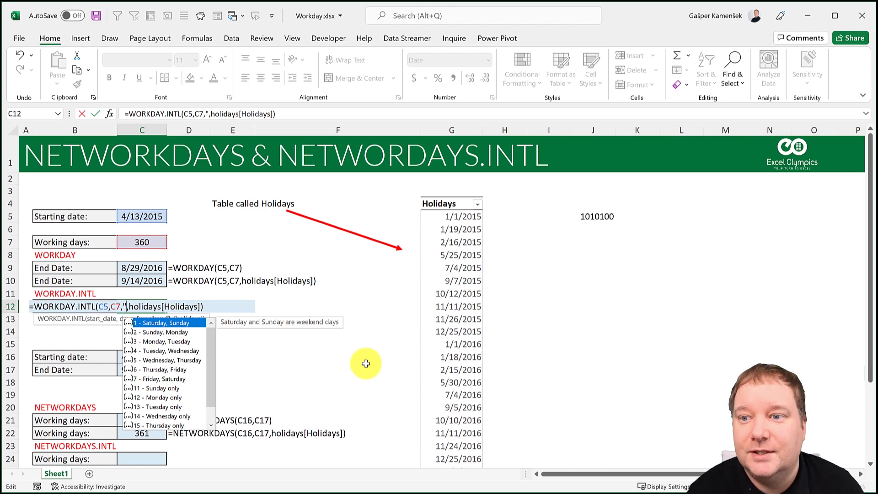
pyautogui.moveTo(208, 340)
pyautogui.mouseDown()
pyautogui.moveTo(212, 363)
pyautogui.moveTo(211, 352)
pyautogui.mouseUp()
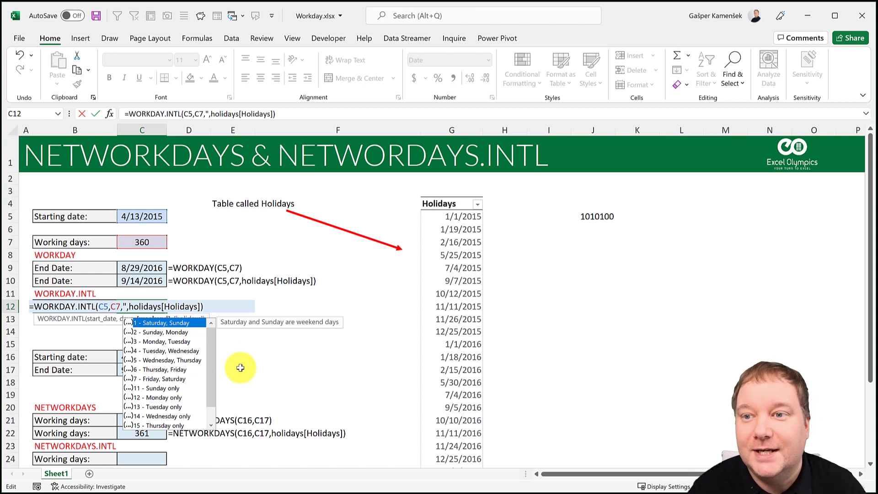
pyautogui.moveTo(211, 355); pyautogui.dragTo(207, 337)
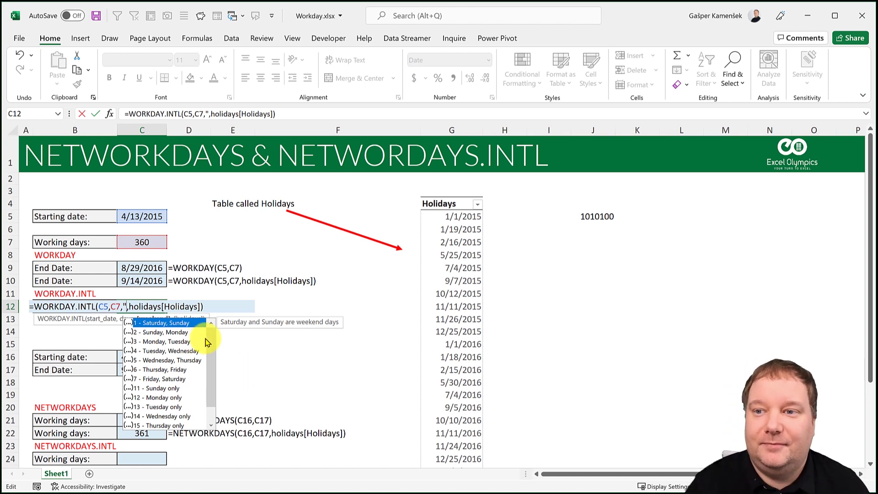
pyautogui.moveTo(208, 334); pyautogui.dragTo(211, 359)
pyautogui.click(126, 306)
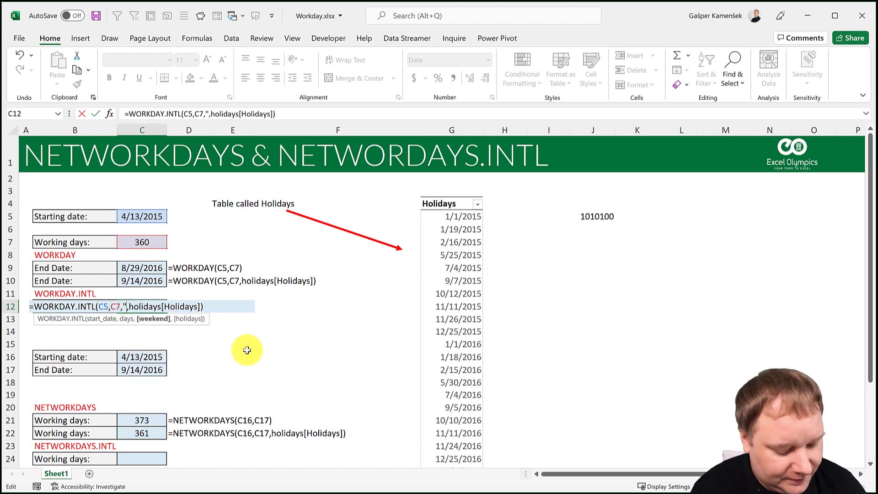
pyautogui.write('1')
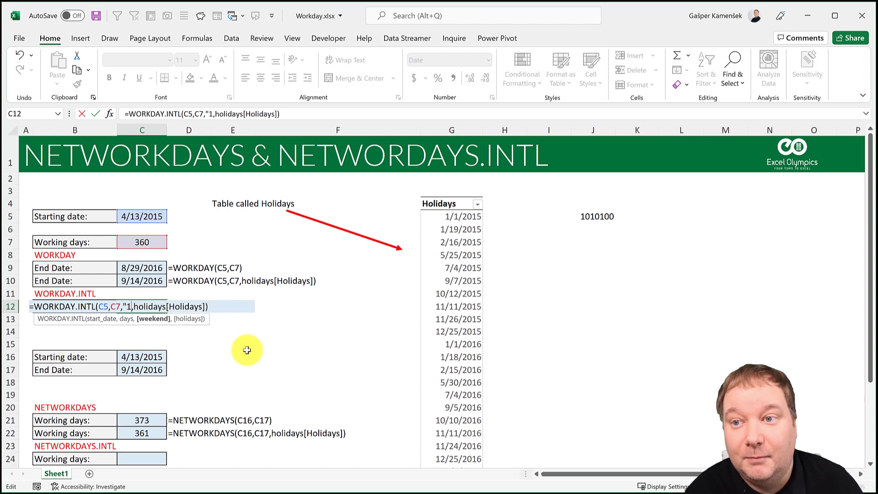
pyautogui.write('0')
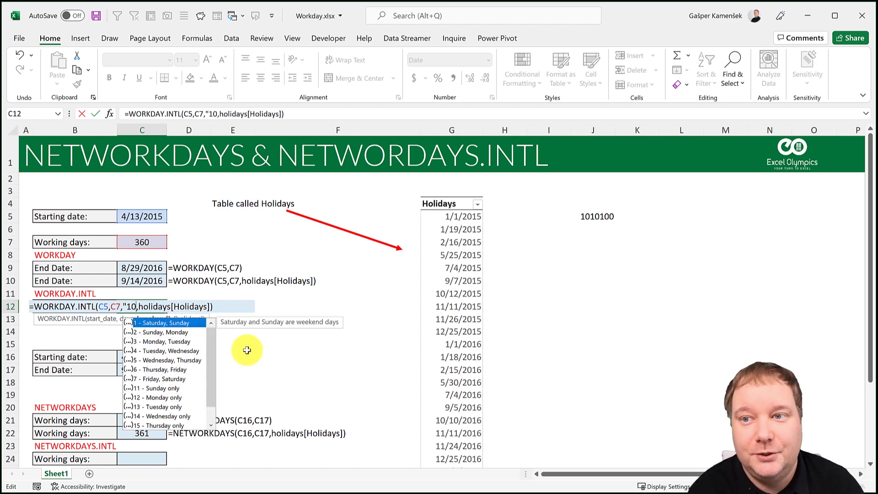
pyautogui.write('1')
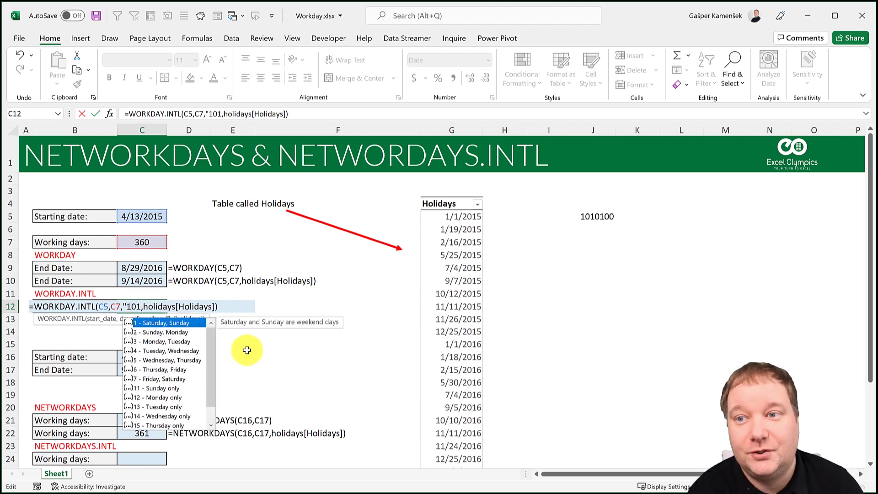
pyautogui.write('0')
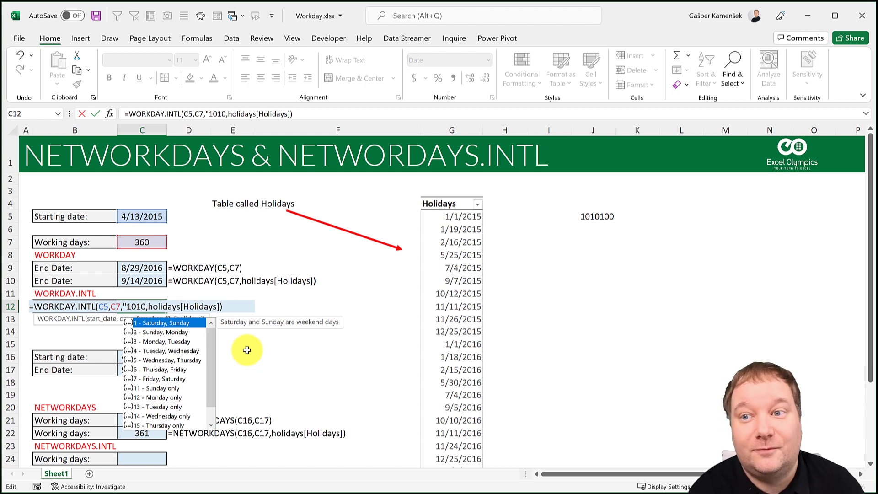
pyautogui.write('1')
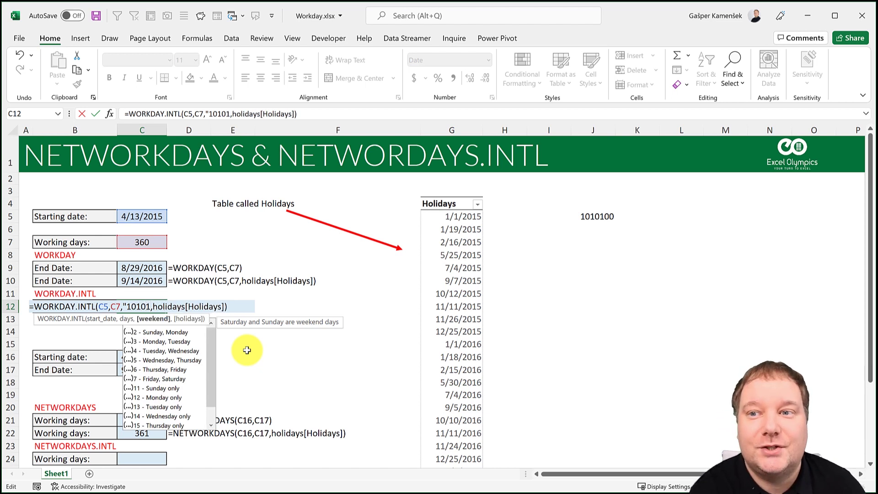
pyautogui.write('00')
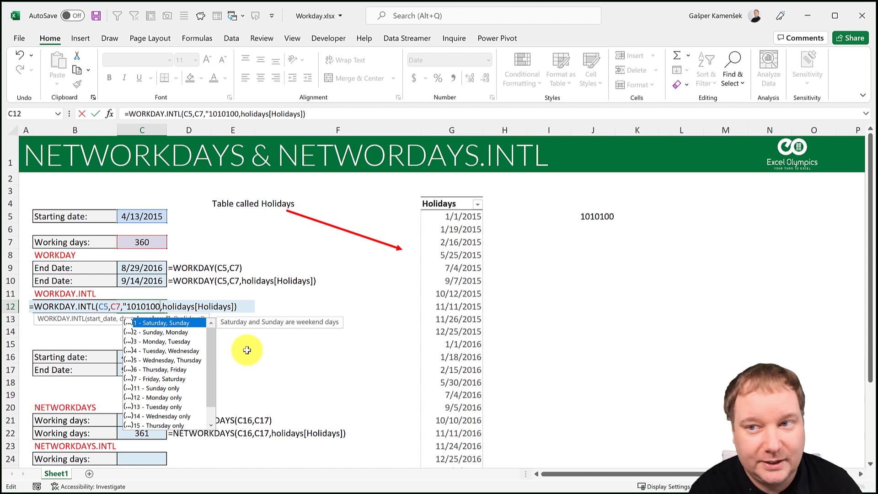
pyautogui.write('"')
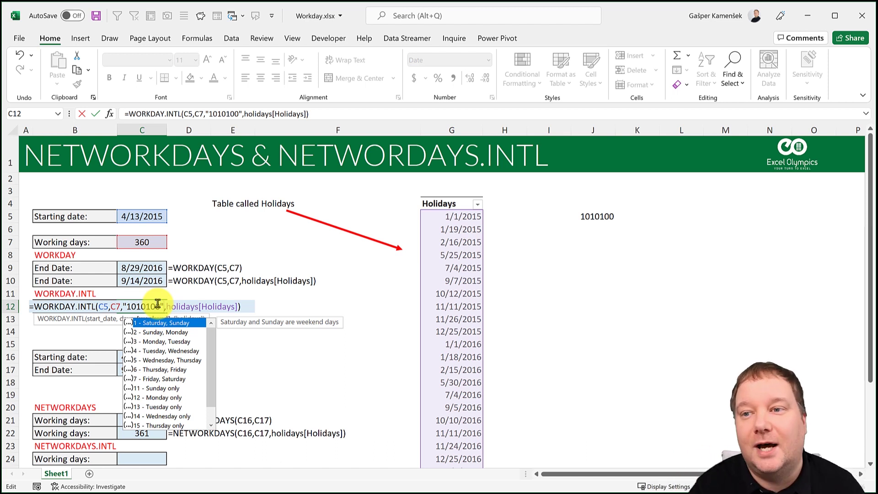
pyautogui.click(250, 306)
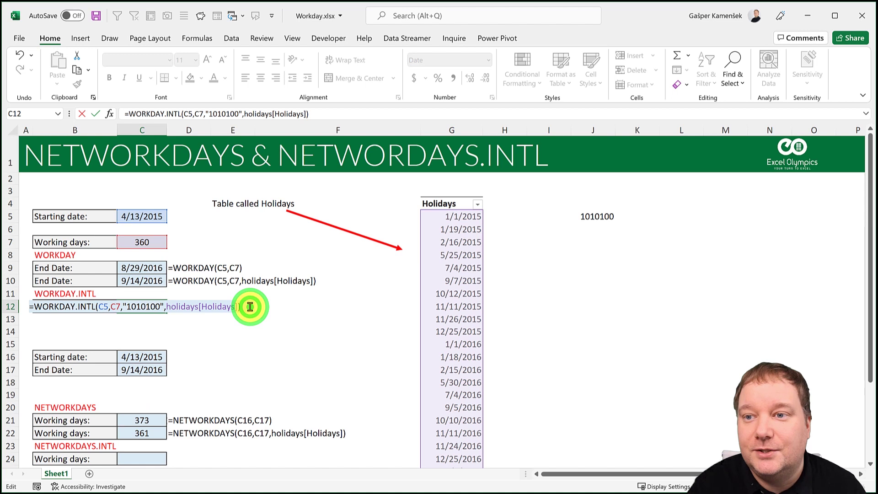
pyautogui.press('Return')
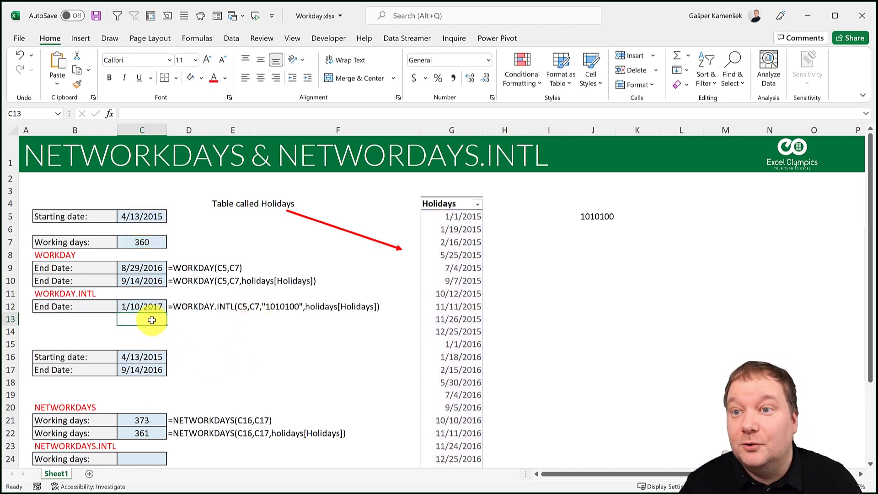
pyautogui.click(130, 309)
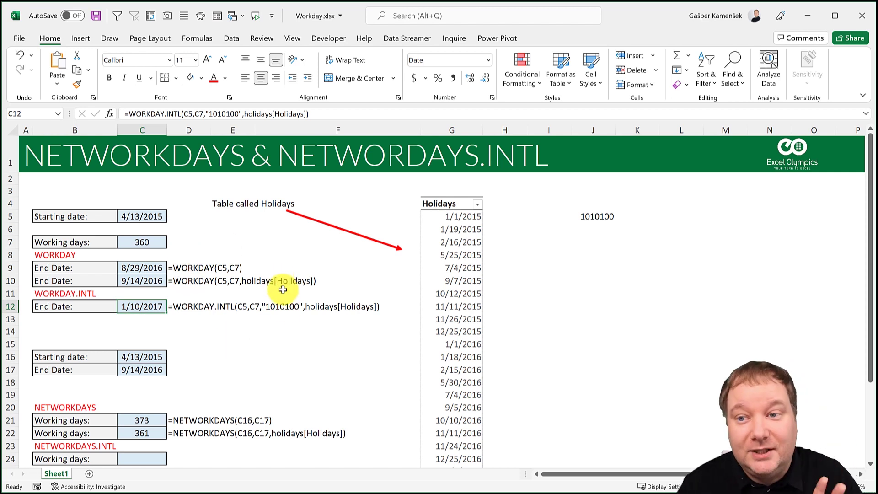
pyautogui.click(143, 458)
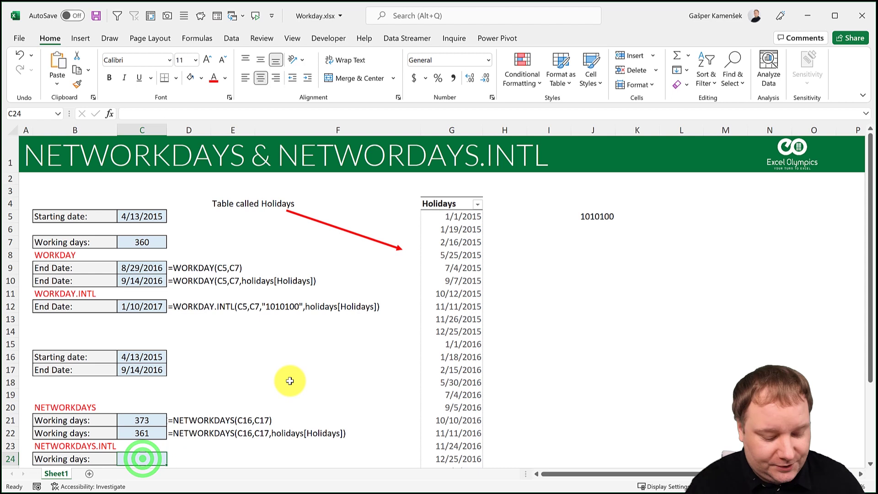
# - Enter =NETWORKDAYS.INTL(C16,C17,"1010100",holidays[Holidays]) in C24, counting 295 working days
pyautogui.write('=NETWOR')
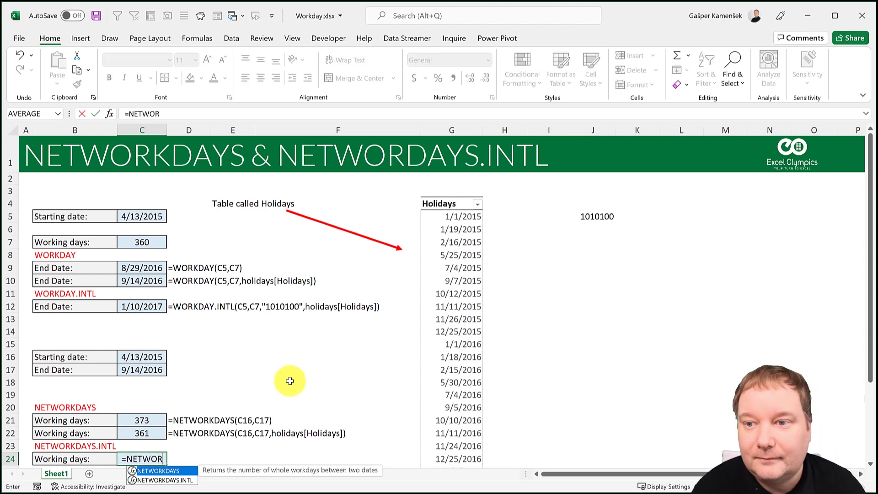
pyautogui.press('Down')
pyautogui.press('Tab')
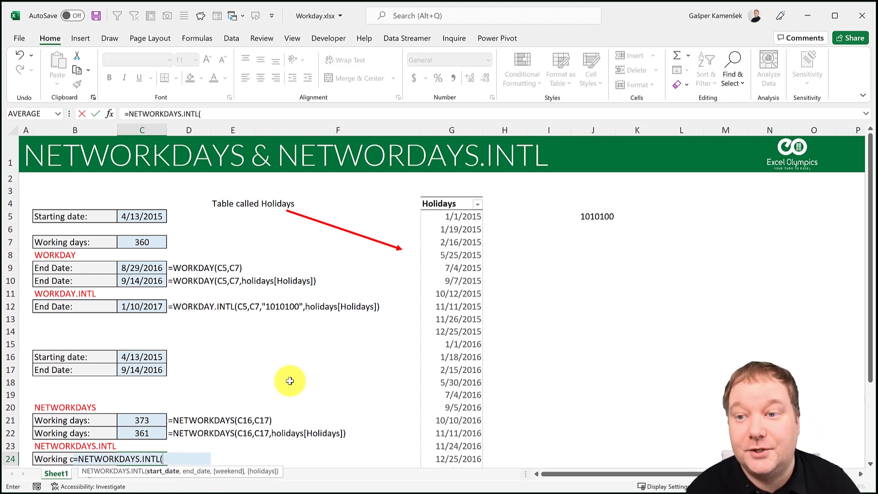
pyautogui.click(154, 360)
pyautogui.write(',')
pyautogui.click(154, 368)
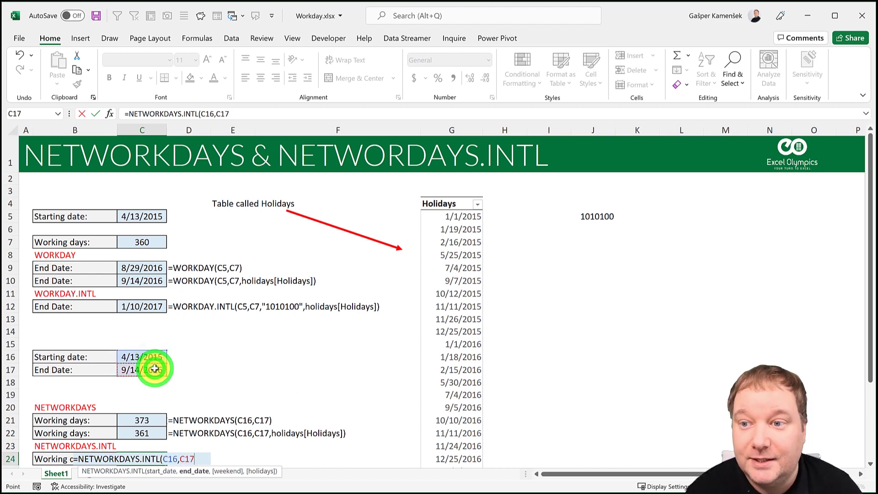
pyautogui.write(',"')
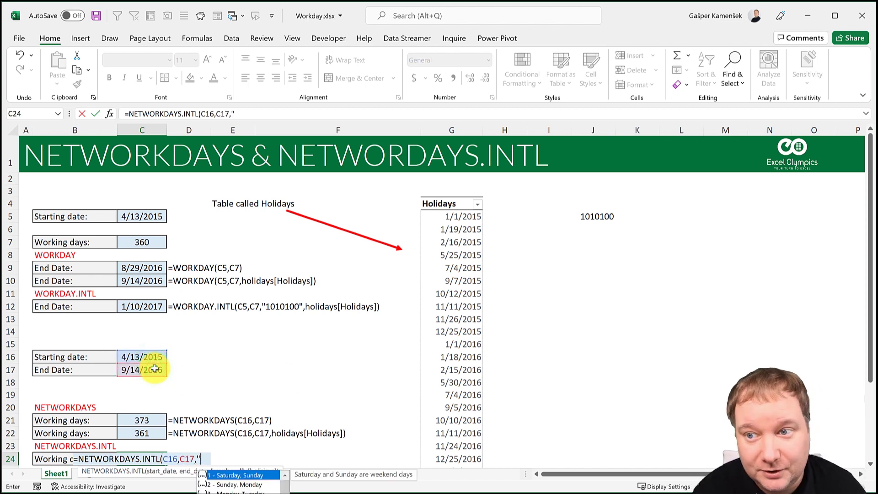
pyautogui.write('10')
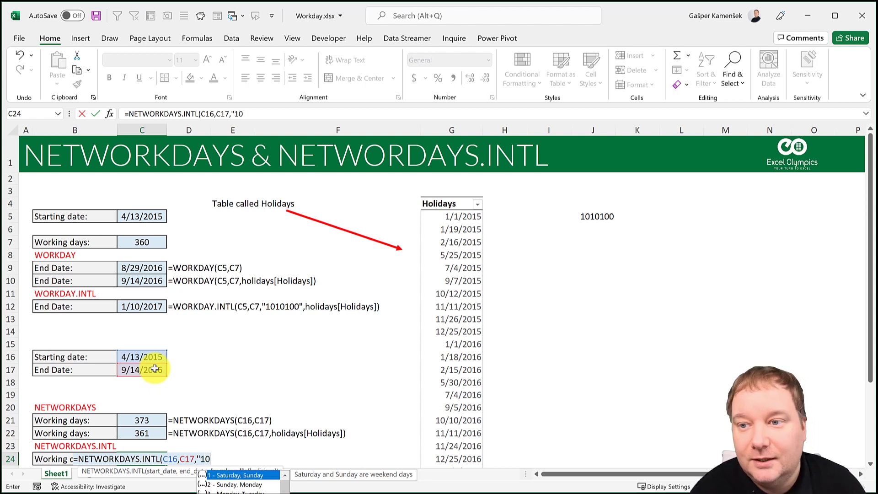
pyautogui.write('10100')
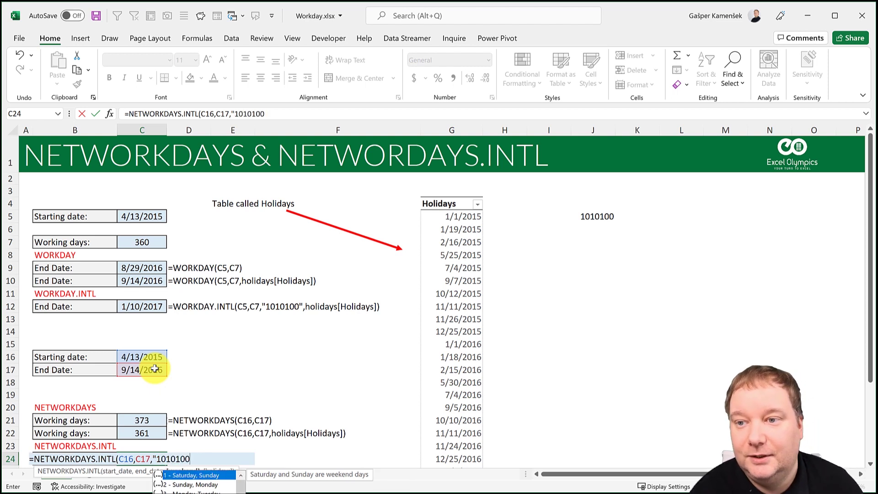
pyautogui.write('"')
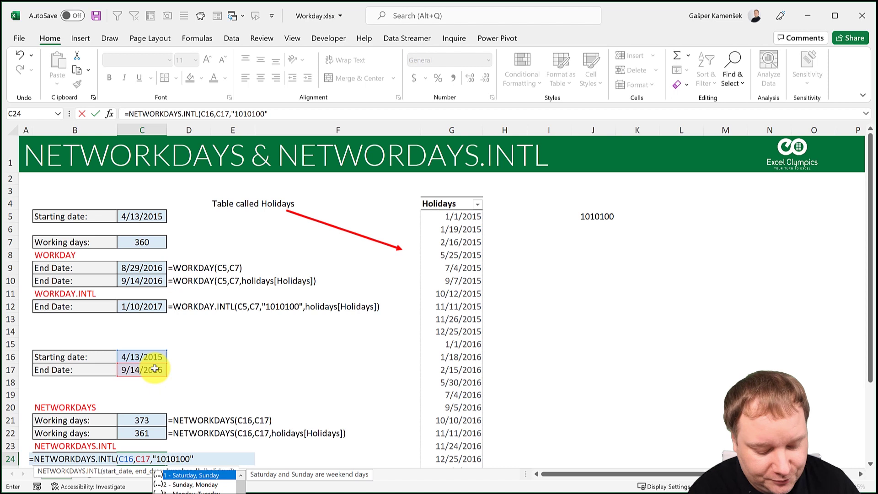
pyautogui.write(',')
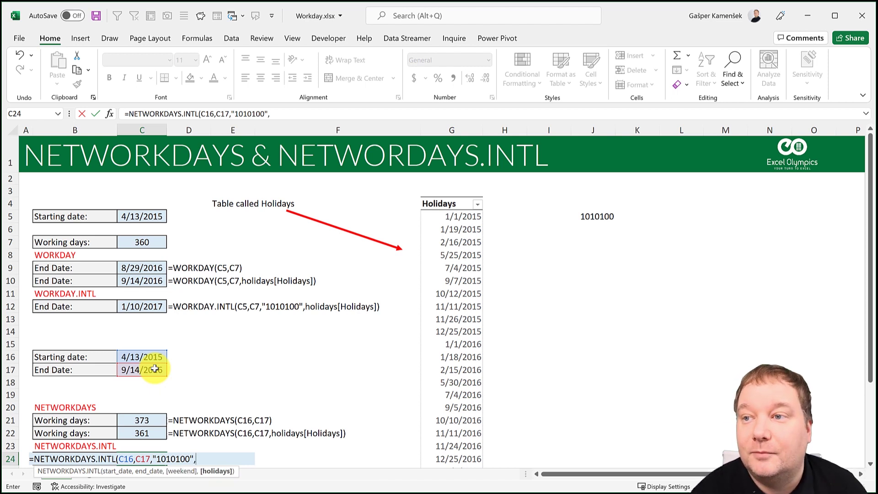
pyautogui.click(442, 196)
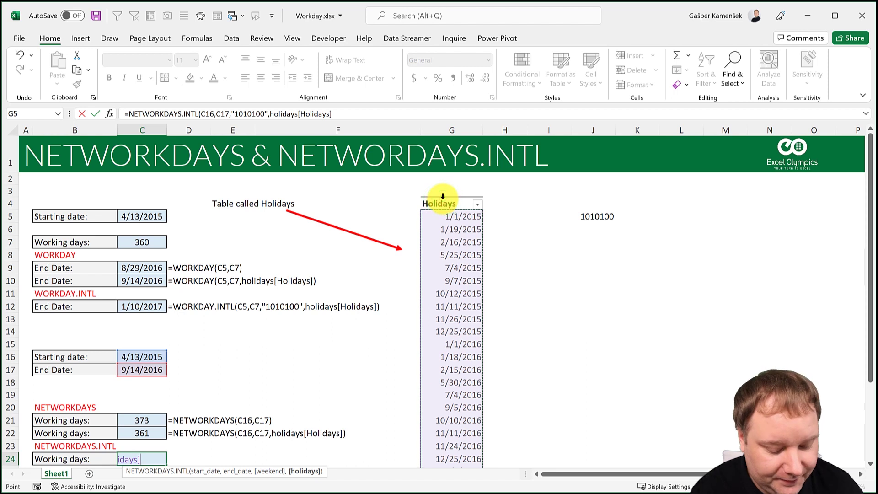
pyautogui.press('Return')
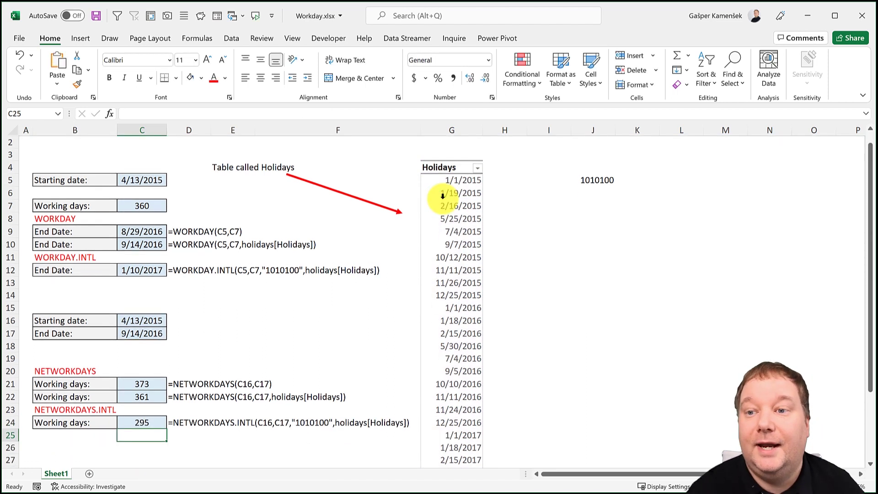
pyautogui.click(142, 422)
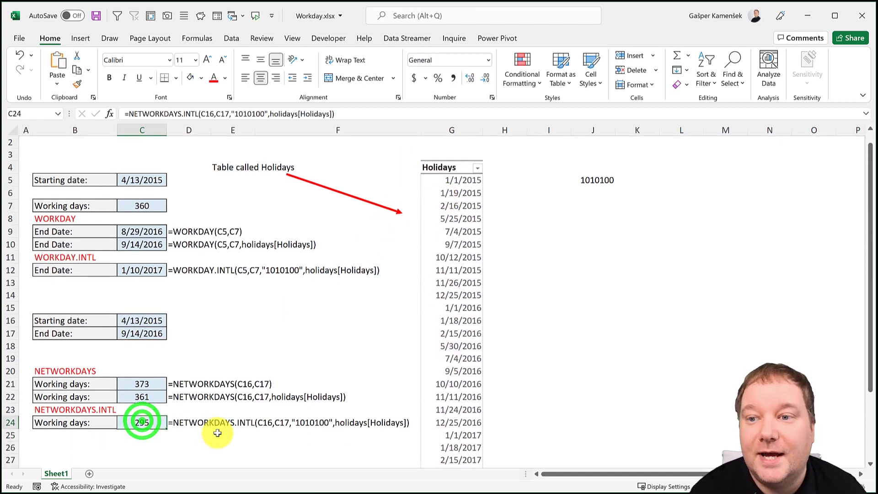
pyautogui.scroll(1, 218, 433)
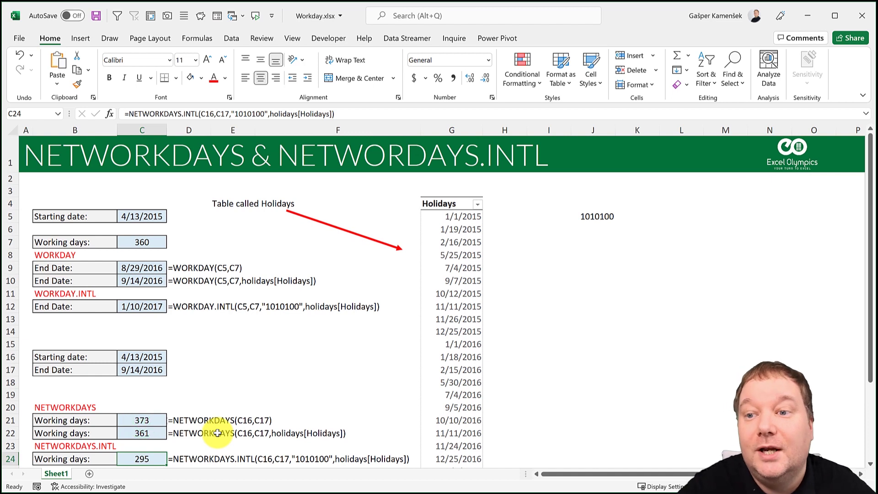